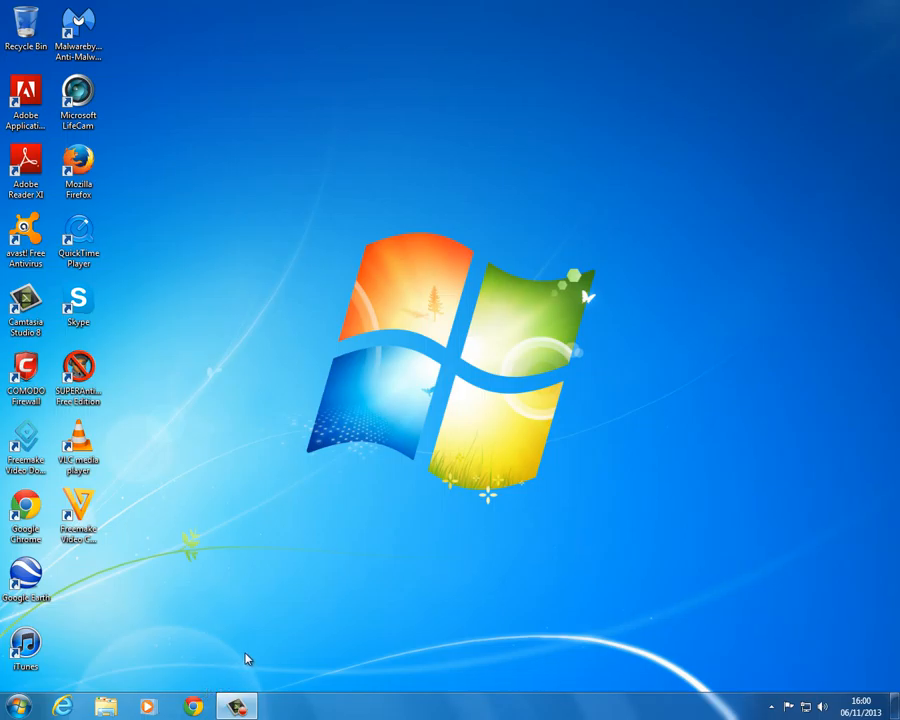
Step: Launch Google Chrome and get its address bar ready for a new entry
{"action": "left_click", "coordinate": [182, 708]}
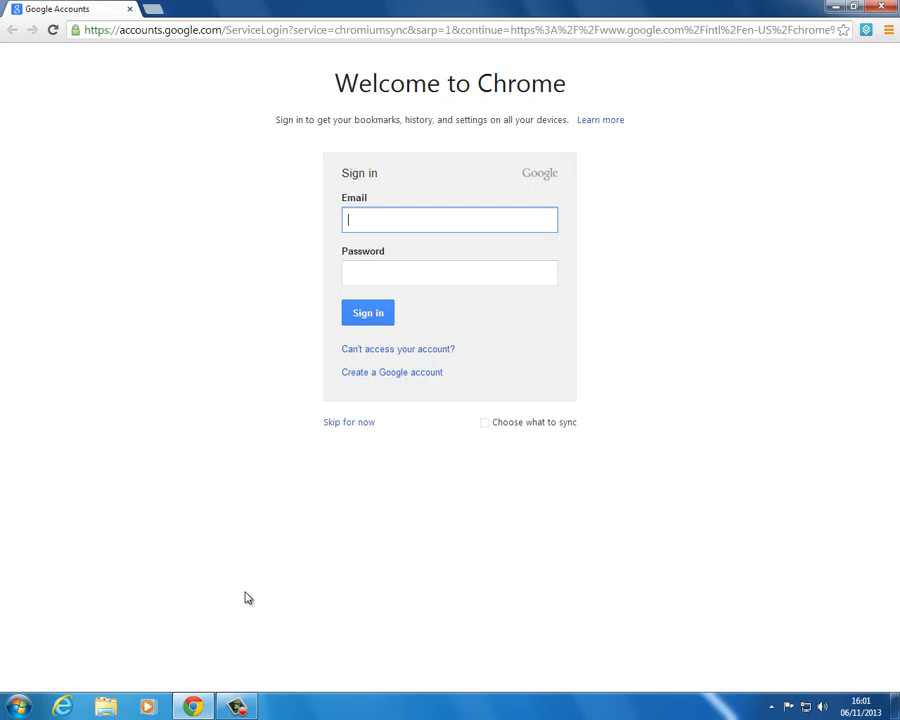
{"action": "left_click", "coordinate": [280, 36]}
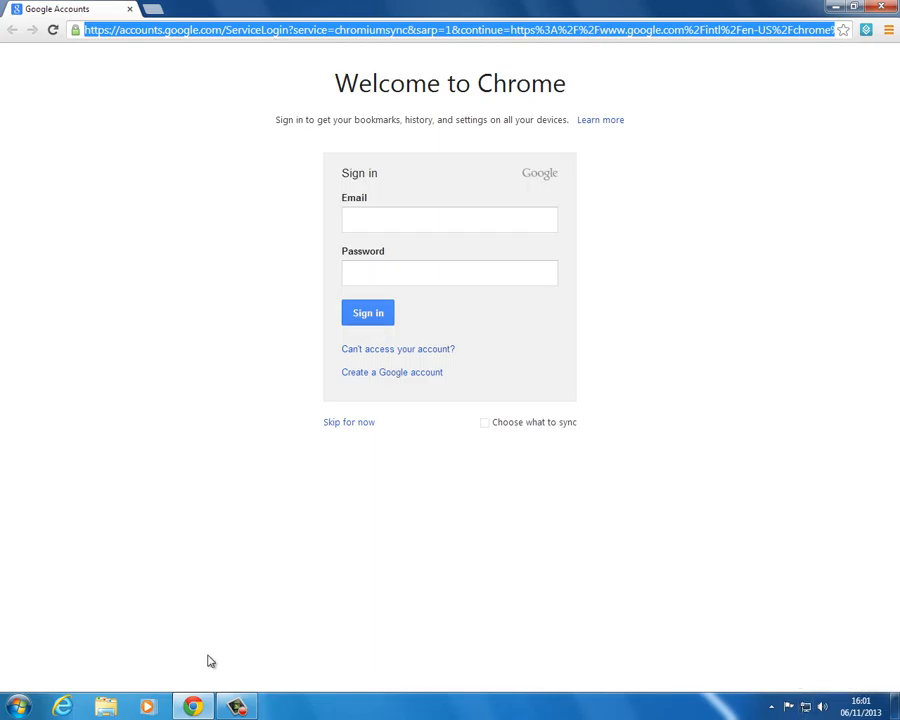
Step: Open the computer's system properties and, from there, Device Manager
{"action": "left_click", "coordinate": [20, 708]}
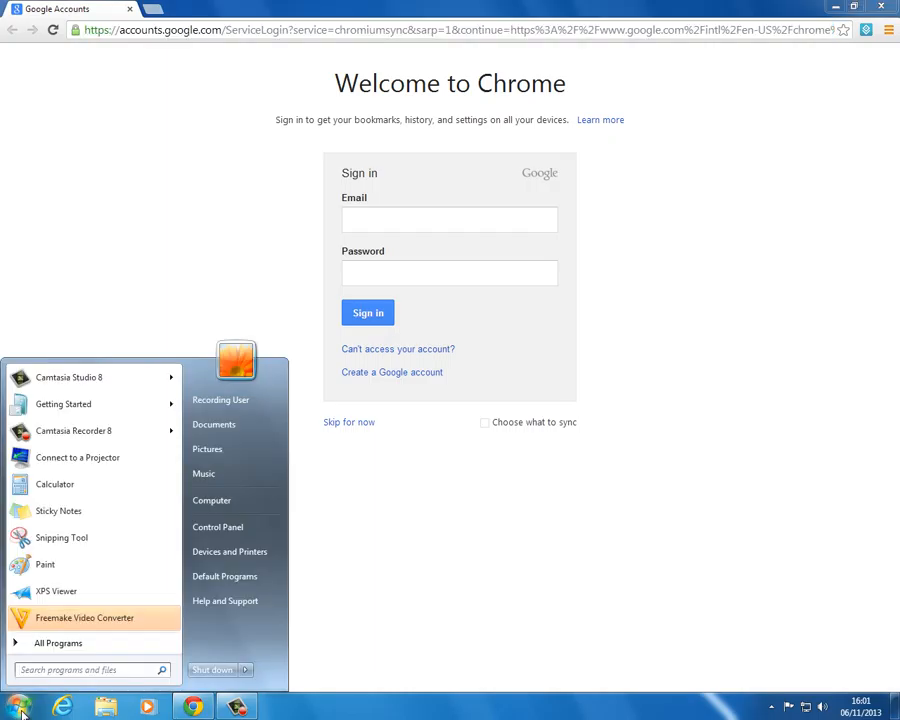
{"action": "right_click", "coordinate": [237, 512]}
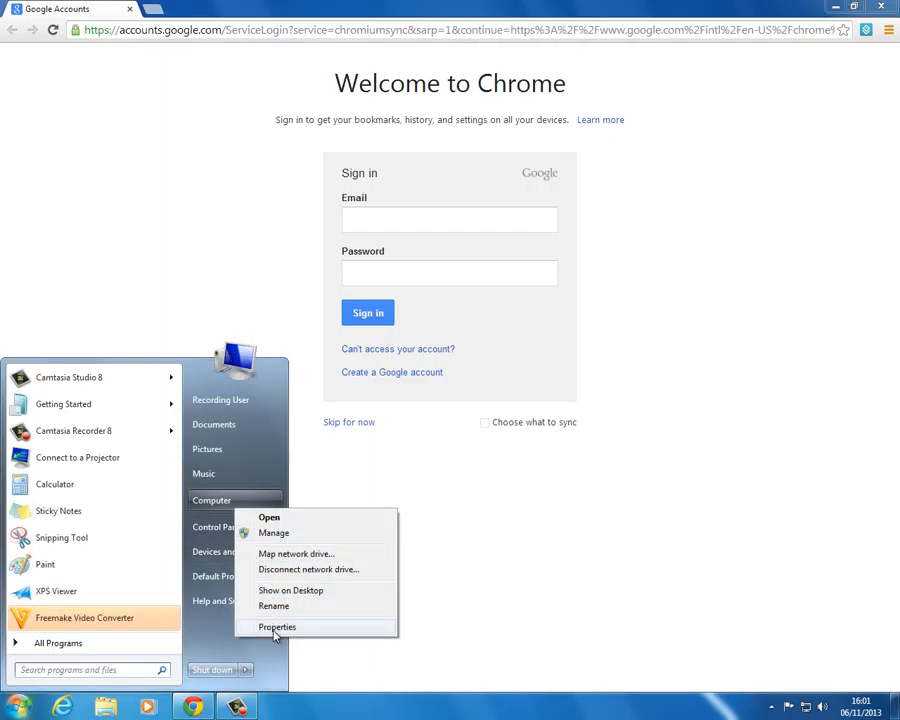
{"action": "left_click", "coordinate": [280, 634]}
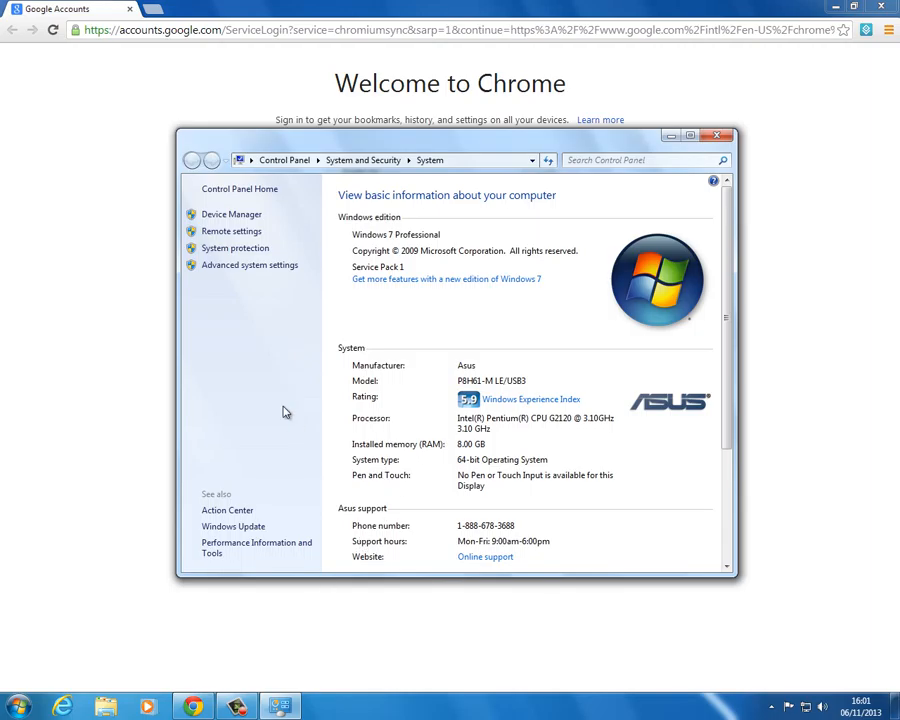
{"action": "left_click", "coordinate": [230, 215]}
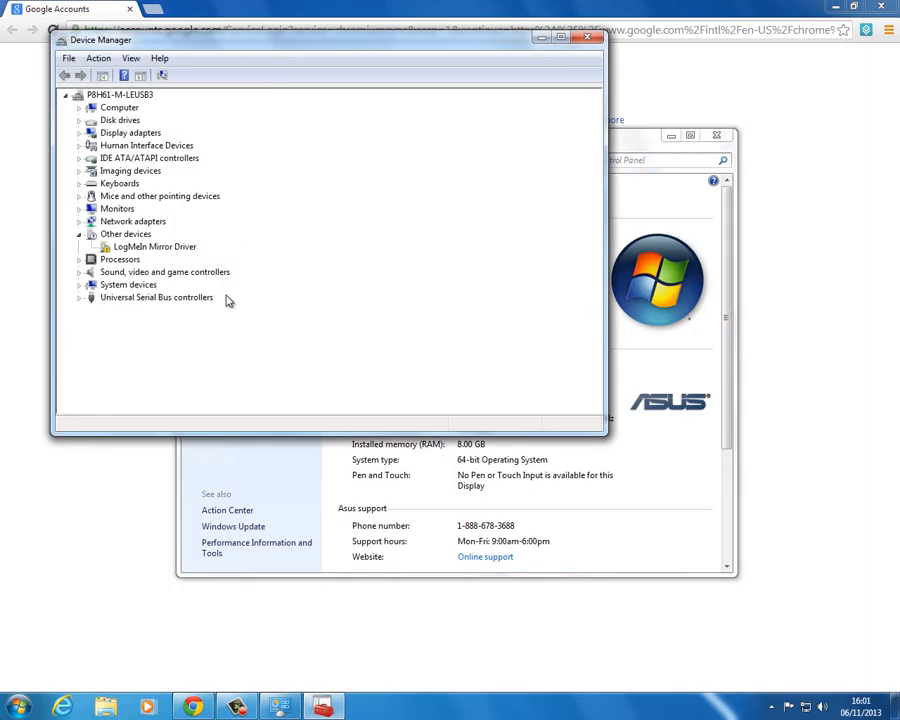
Step: Examine the driver provider, date and version of Realtek High Definition Audio, then clear the system windows away
{"action": "left_click", "coordinate": [79, 272]}
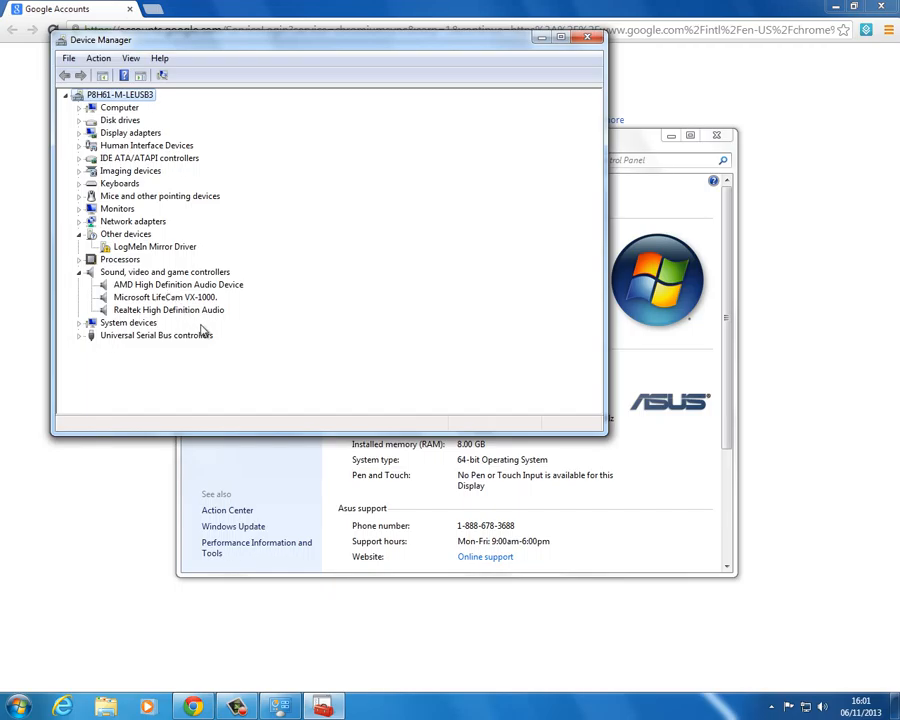
{"action": "double_click", "coordinate": [145, 311]}
{"action": "left_click", "coordinate": [242, 104]}
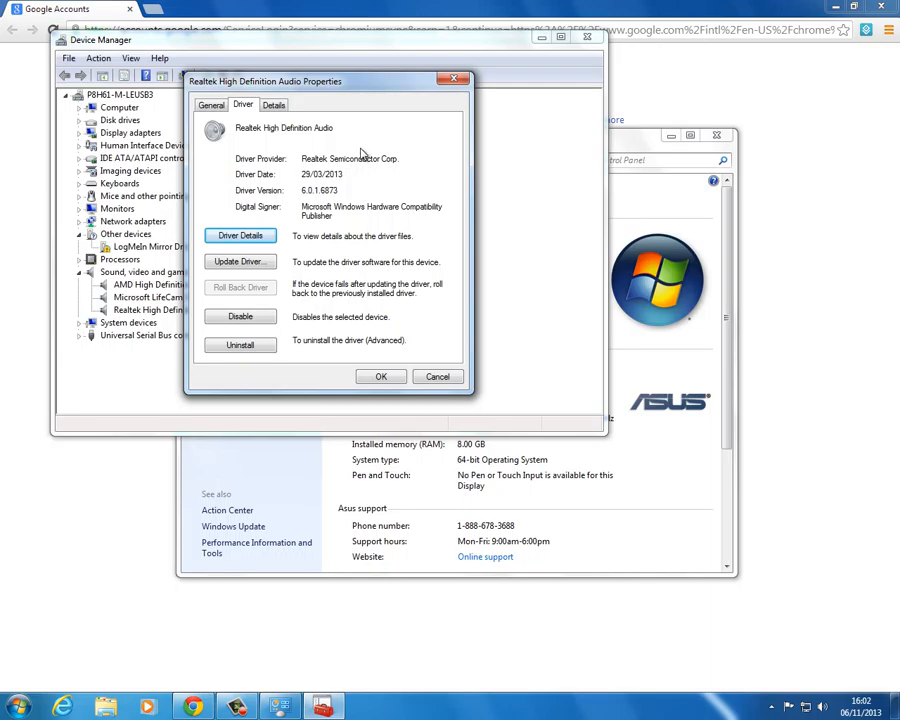
{"action": "left_click", "coordinate": [454, 81]}
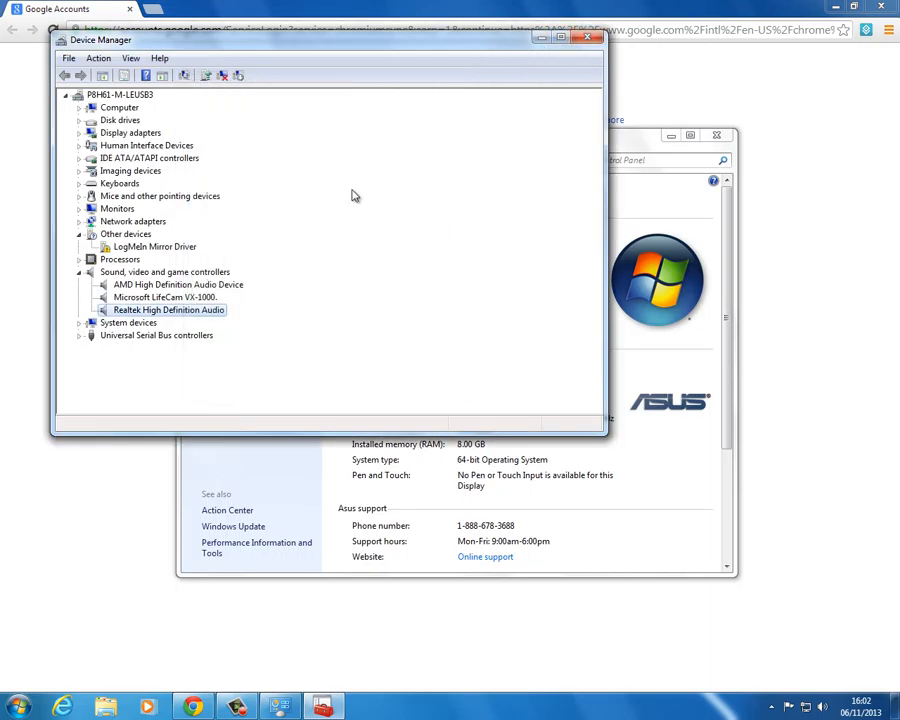
{"action": "left_click", "coordinate": [587, 37]}
{"action": "left_click", "coordinate": [677, 138]}
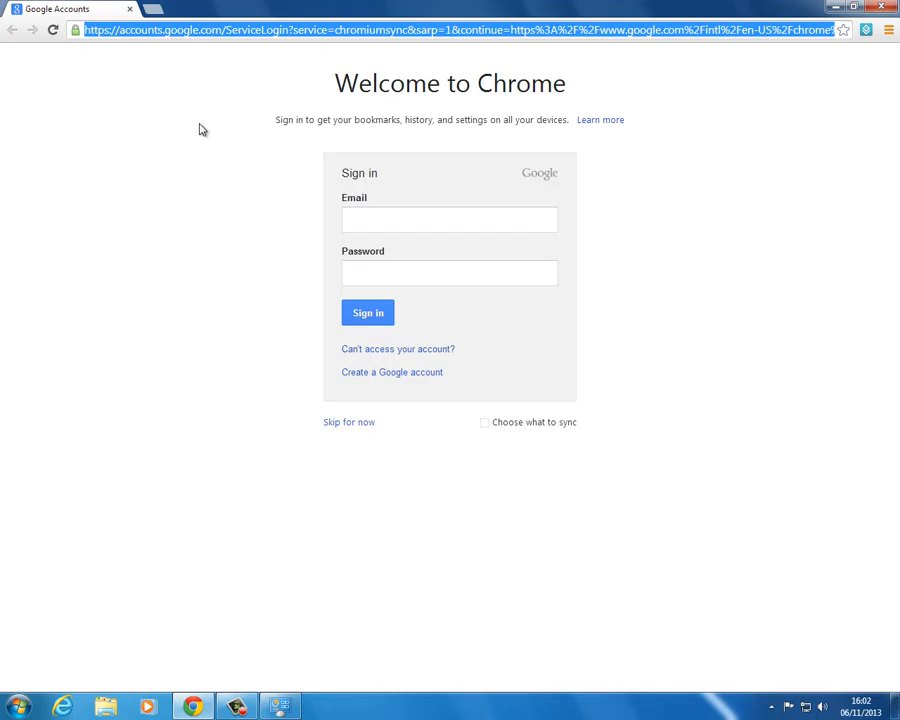
Step: Search the web for "realtek" and open the official Realtek website
{"action": "type", "text": "realtek"}
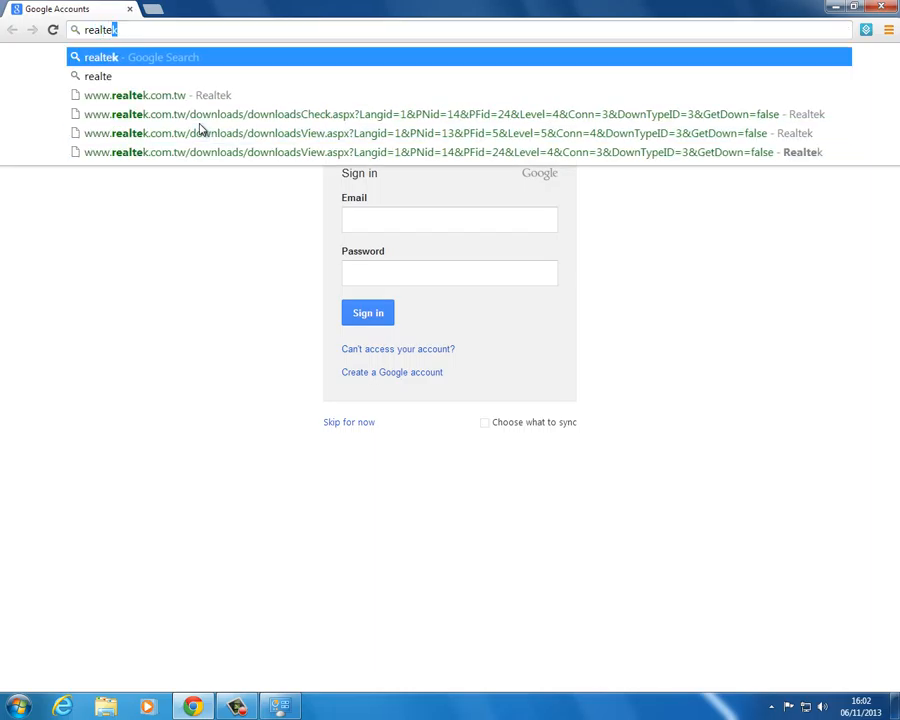
{"action": "key", "text": "Return"}
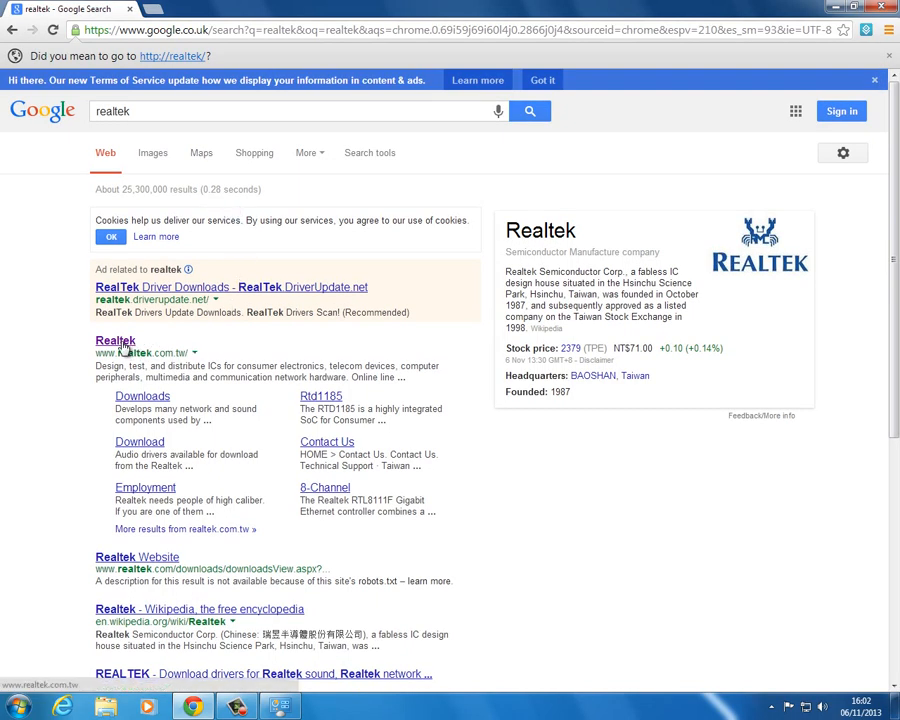
{"action": "left_click", "coordinate": [116, 342]}
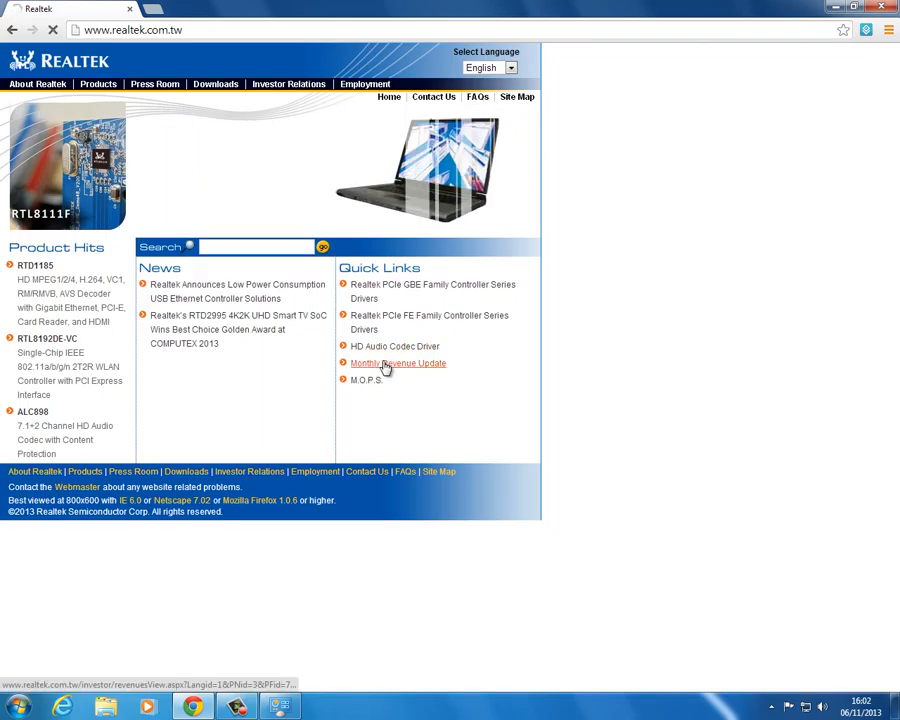
Step: Open the HD Audio Codec driver downloads and accept the terms to reach the driver list
{"action": "left_click", "coordinate": [381, 362]}
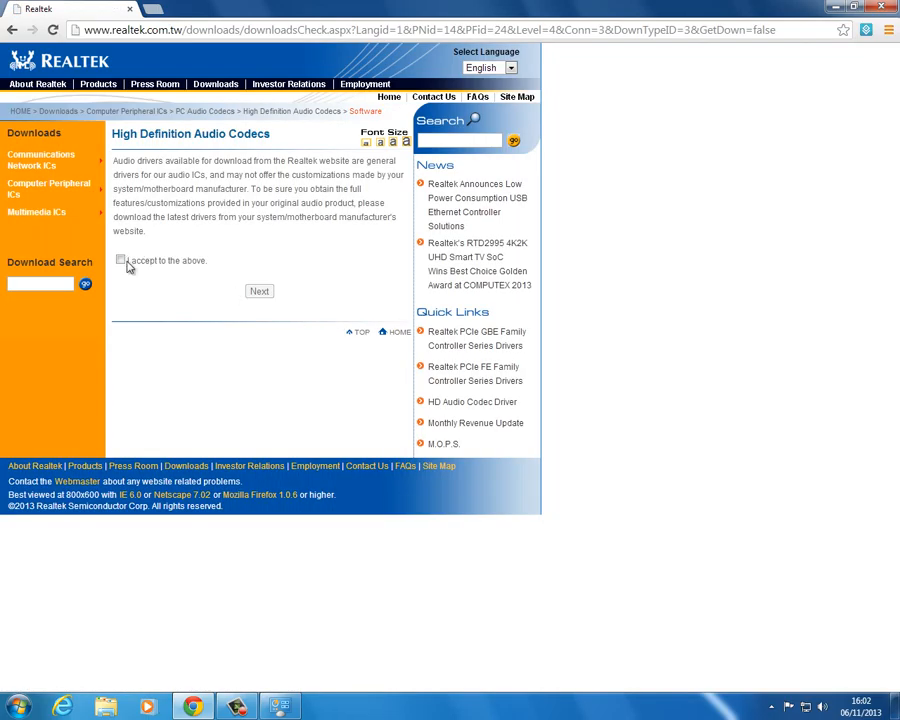
{"action": "left_click", "coordinate": [121, 260]}
{"action": "left_click", "coordinate": [262, 293]}
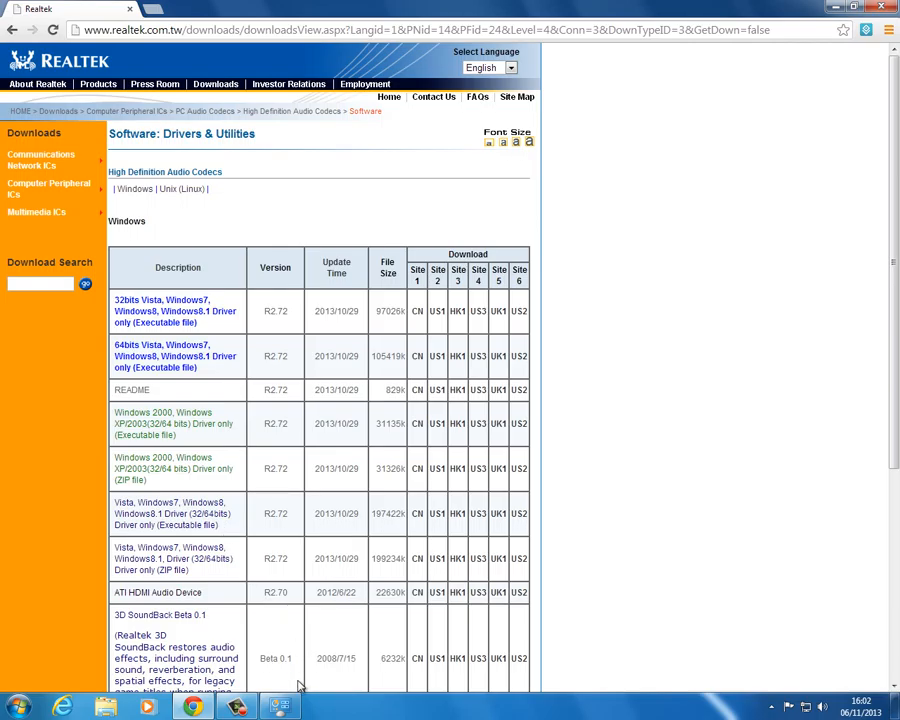
Step: Check the Windows edition and system type in the computer's system properties, then close that window
{"action": "left_click", "coordinate": [287, 709]}
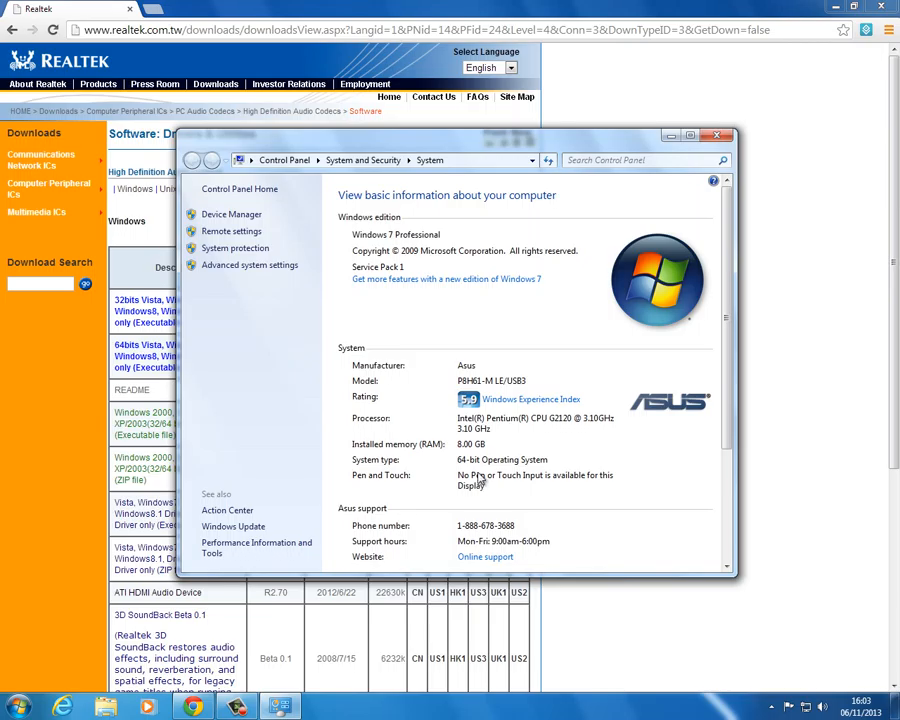
{"action": "left_click", "coordinate": [716, 140]}
{"action": "key", "text": "super"}
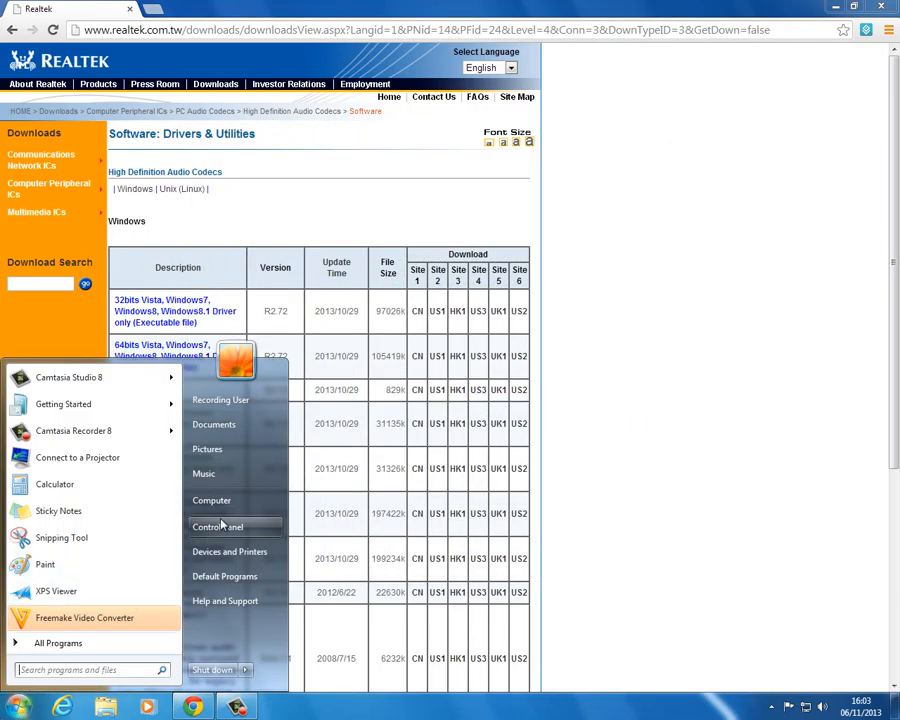
{"action": "right_click", "coordinate": [227, 514]}
{"action": "left_click", "coordinate": [252, 627]}
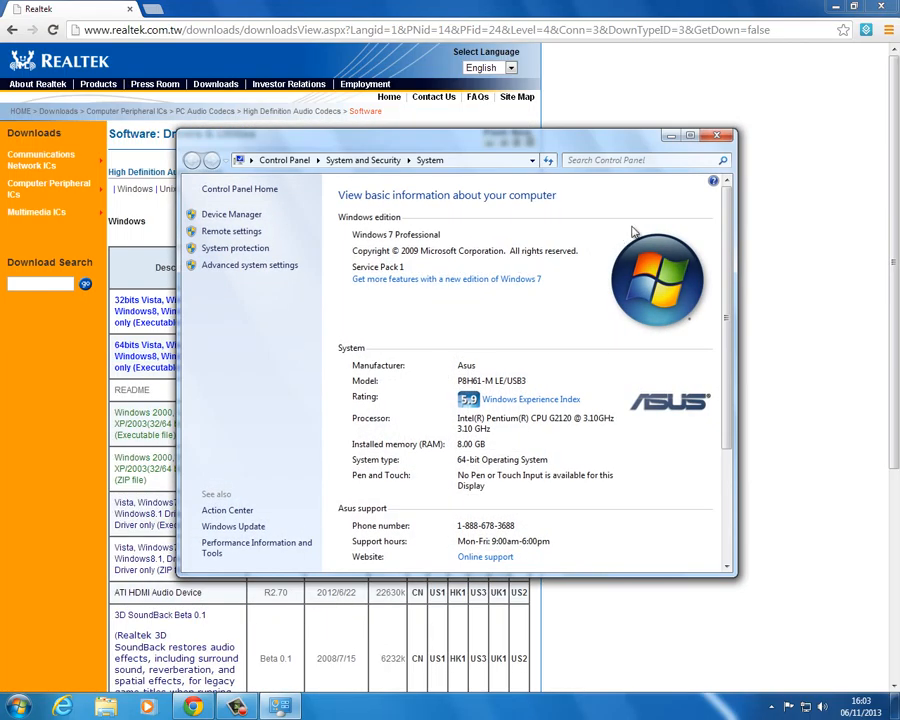
{"action": "left_click", "coordinate": [716, 135]}
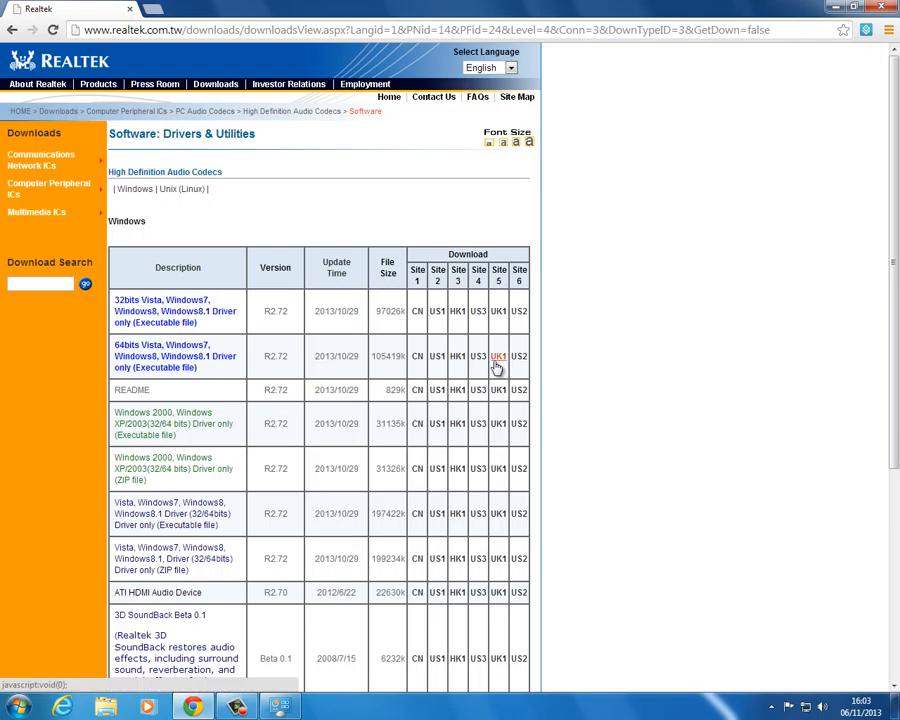
Step: Download the 64bits Vista, Windows7, Windows8, Windows8.1 driver executable, version R2.72, from the CN site
{"action": "left_click", "coordinate": [418, 362]}
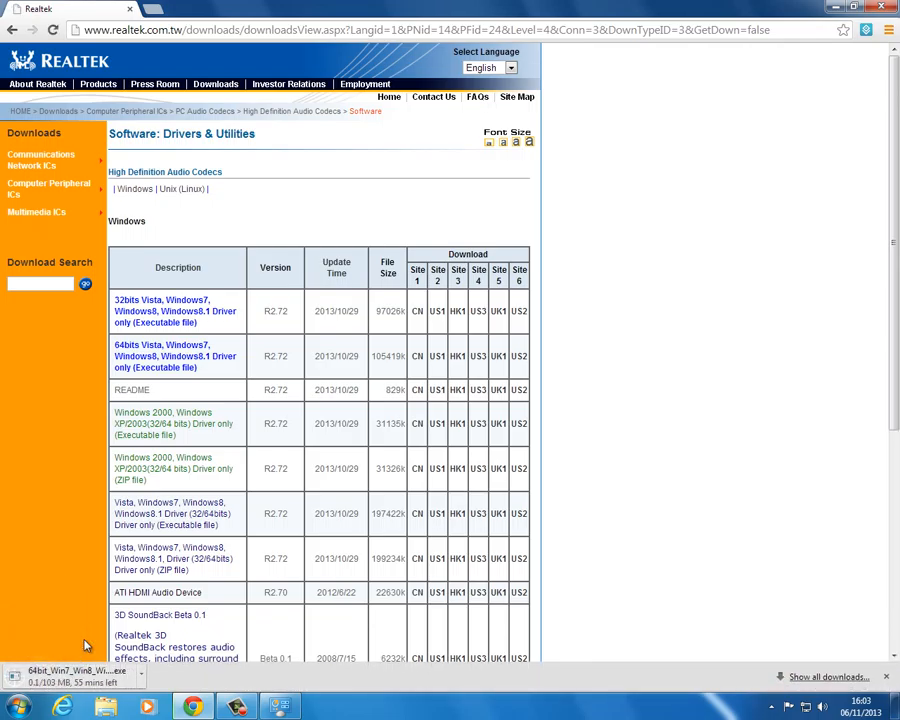
{"action": "mouse_move", "coordinate": [196, 705]}
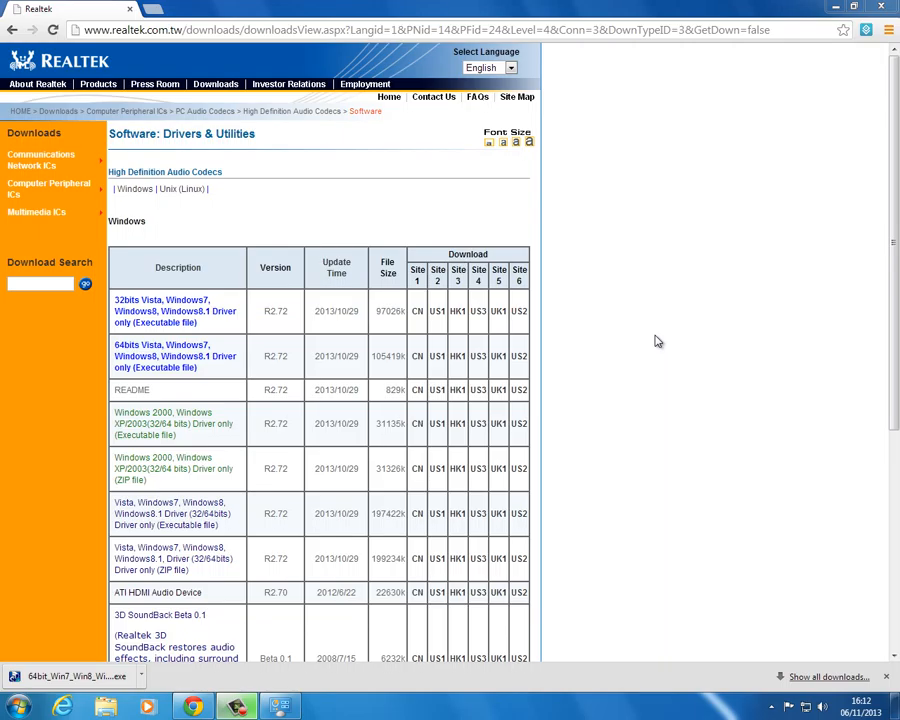
Step: Search the installed programs for "7" to look up 7-Zip, then return to the download page
{"action": "left_click", "coordinate": [8, 710]}
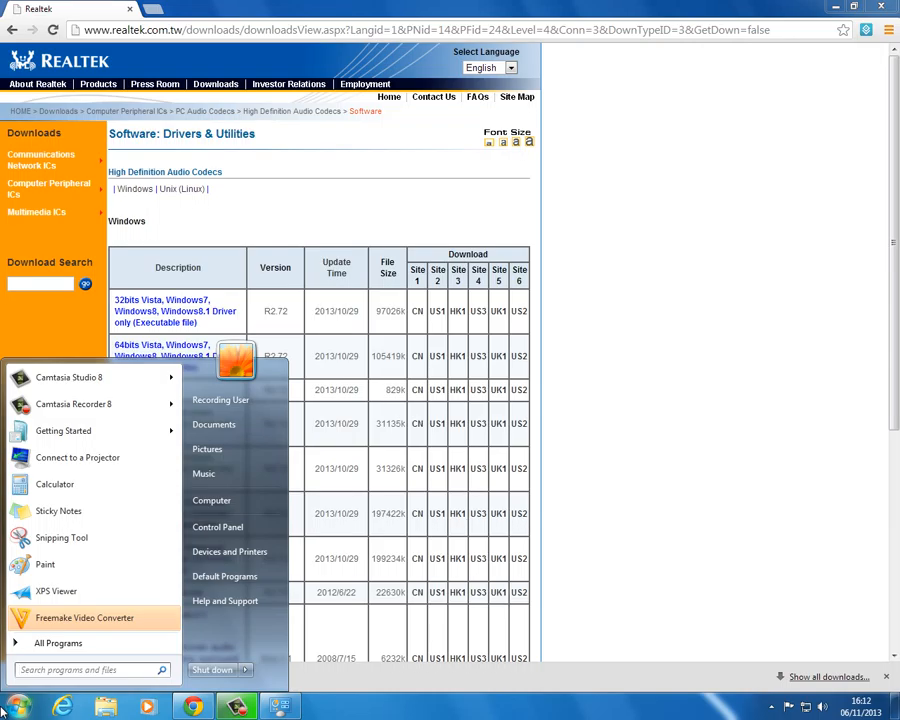
{"action": "type", "text": "7"}
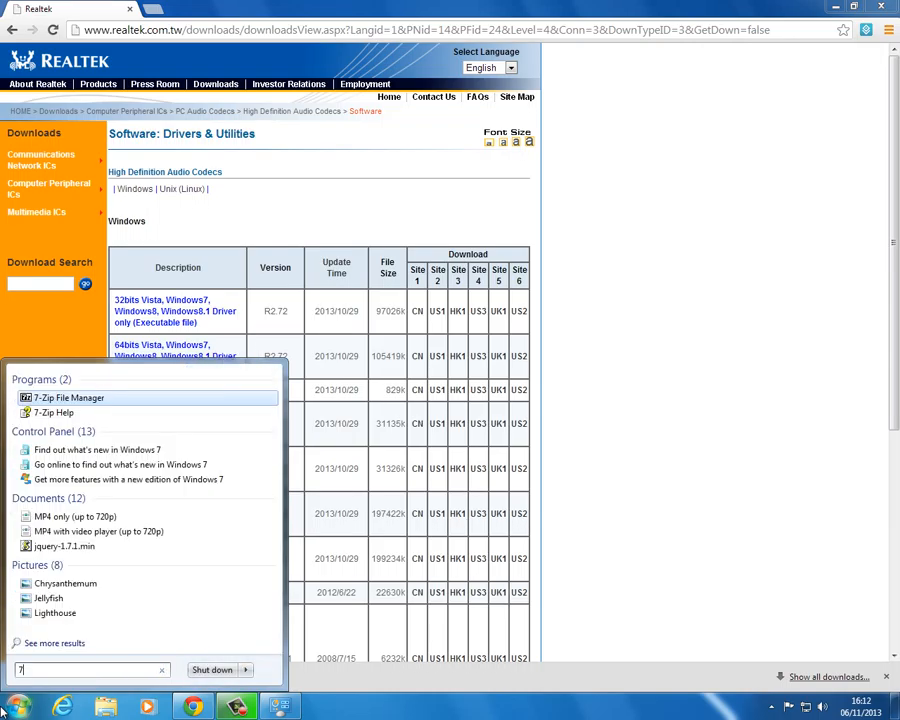
{"action": "left_click", "coordinate": [388, 694]}
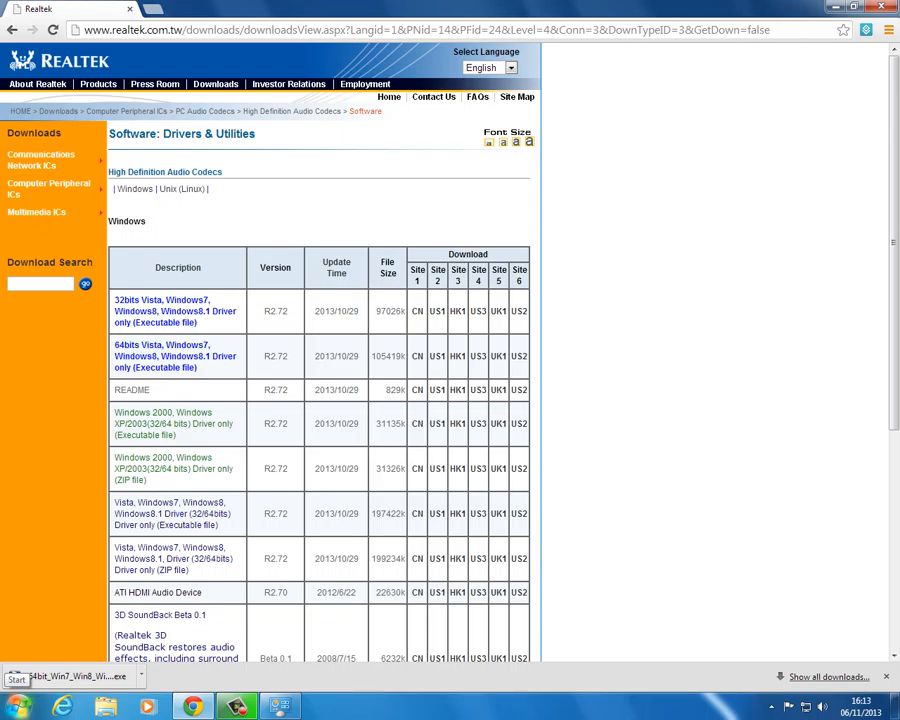
{"action": "left_click", "coordinate": [18, 706]}
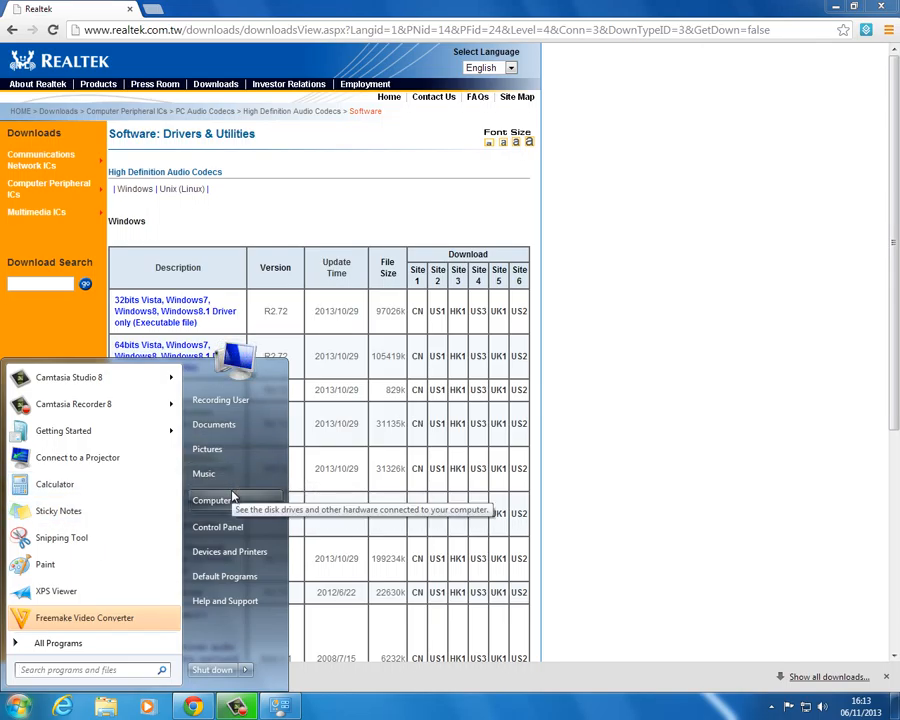
{"action": "left_click", "coordinate": [385, 681]}
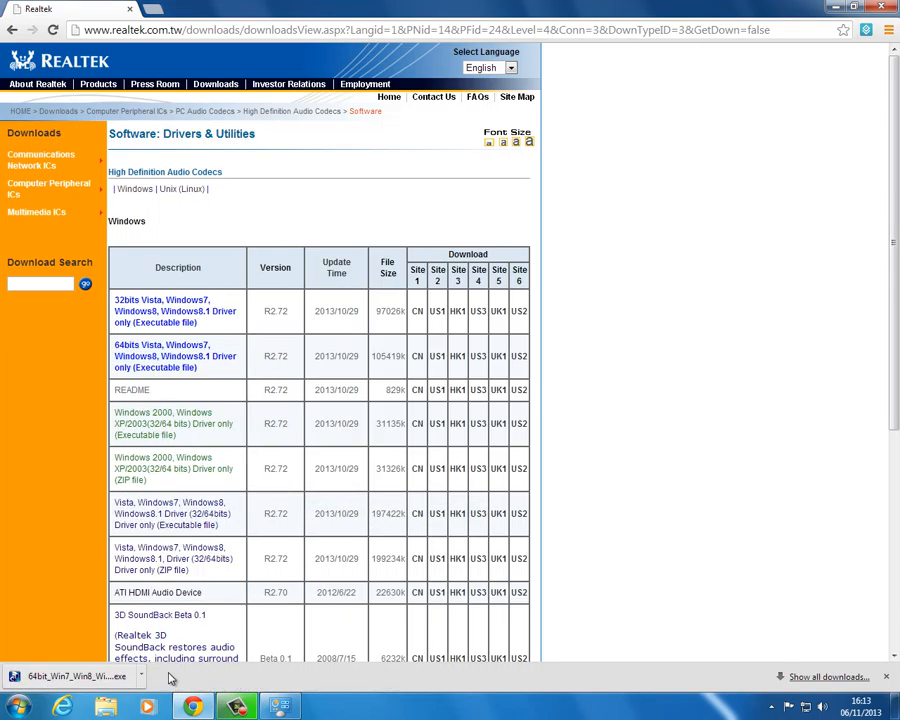
Step: Show the downloaded driver executable in its folder and close Chrome
{"action": "left_click", "coordinate": [141, 678]}
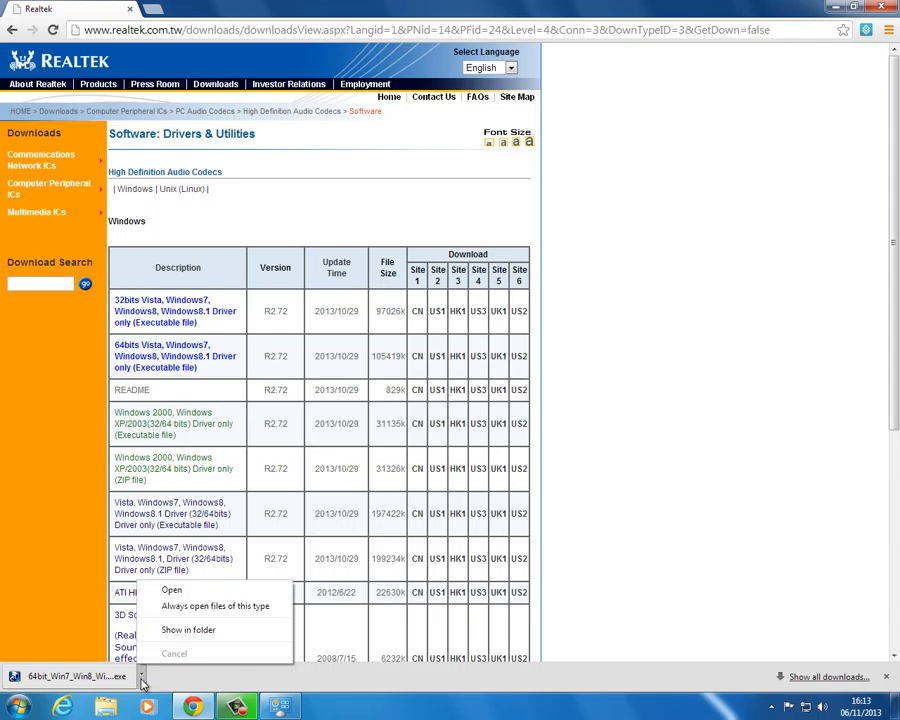
{"action": "left_click", "coordinate": [170, 632]}
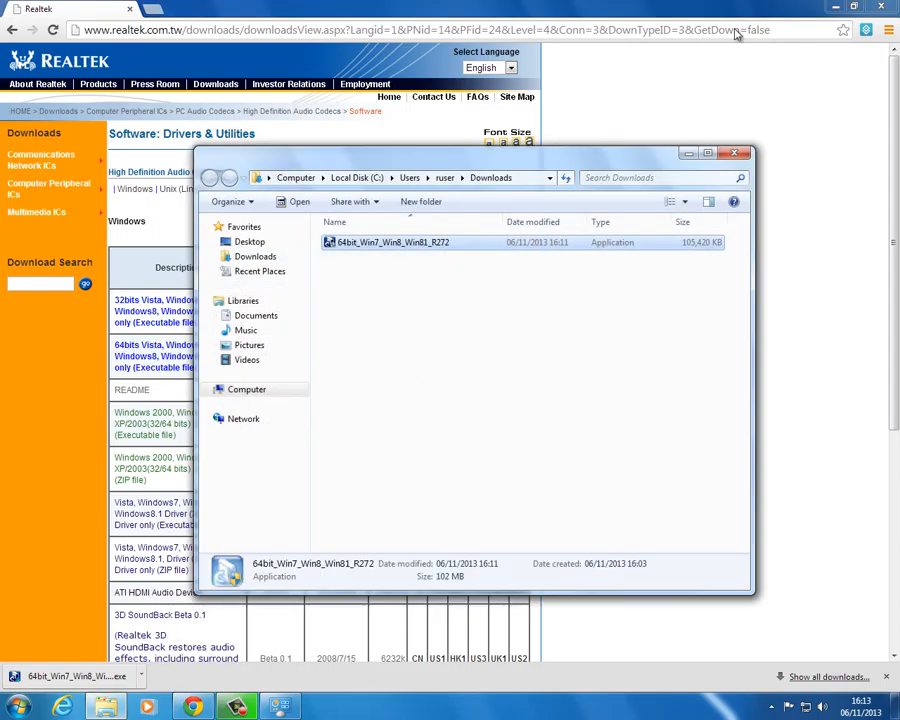
{"action": "left_click", "coordinate": [873, 7]}
Step: Extract the 64bit_Win7_Win8_Win81_R272 executable with 7-Zip into a folder of the same name
{"action": "right_click", "coordinate": [483, 245]}
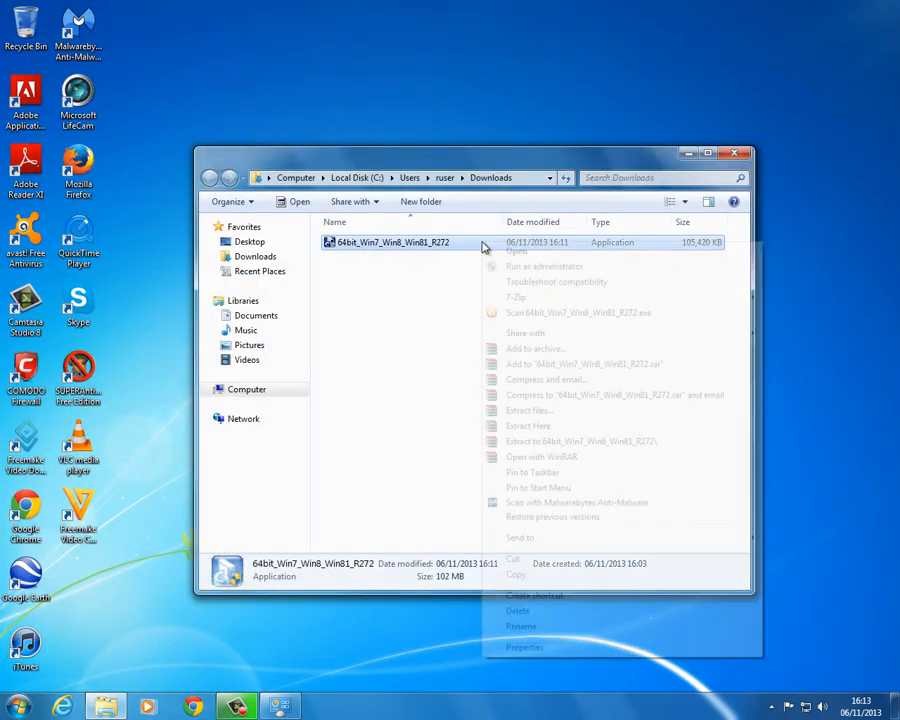
{"action": "mouse_move", "coordinate": [562, 299]}
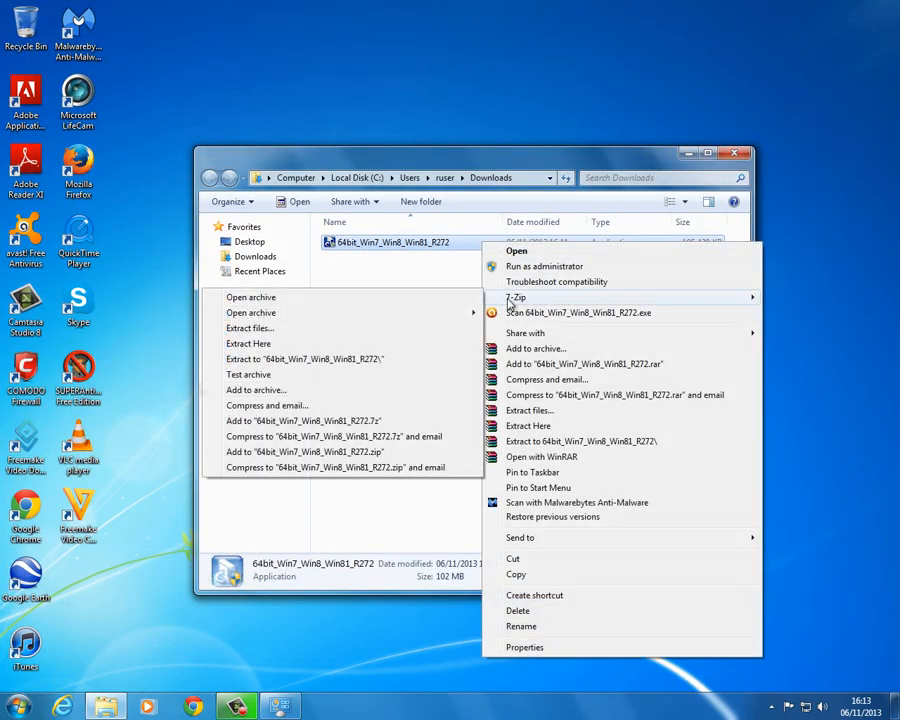
{"action": "left_click", "coordinate": [388, 359]}
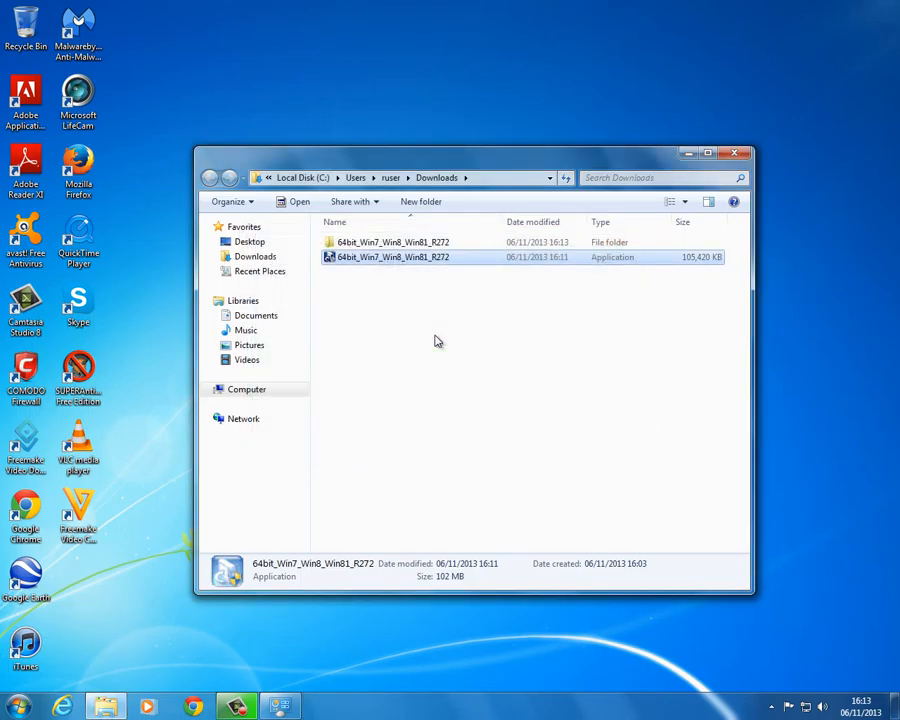
Step: Open the Vista64 subfolder of the extracted 64bit_Win7_Win8_Win81_R272 folder and maximize the window
{"action": "double_click", "coordinate": [456, 243]}
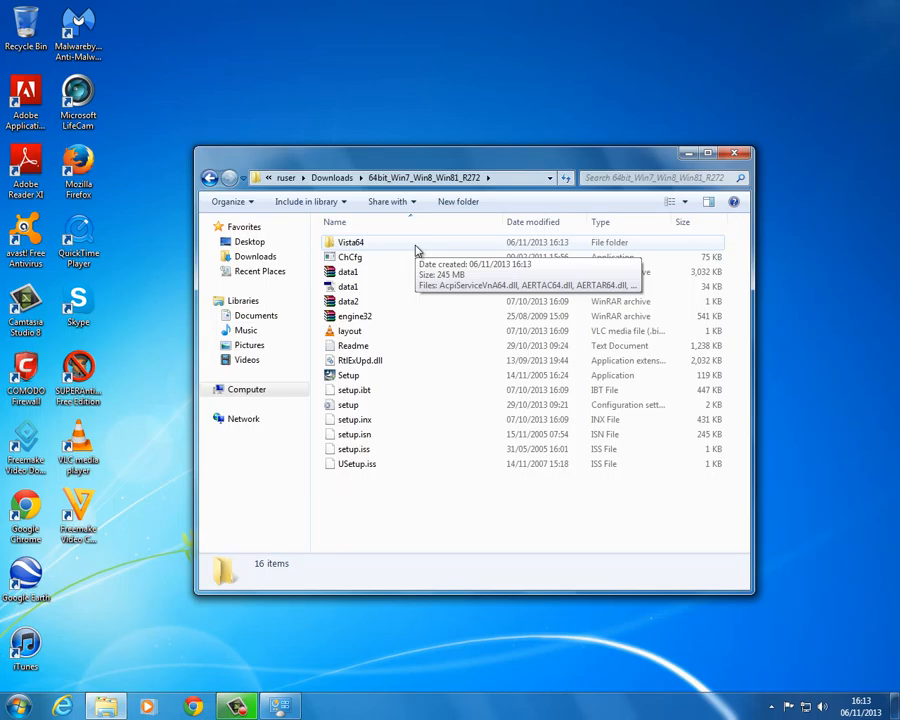
{"action": "double_click", "coordinate": [418, 249]}
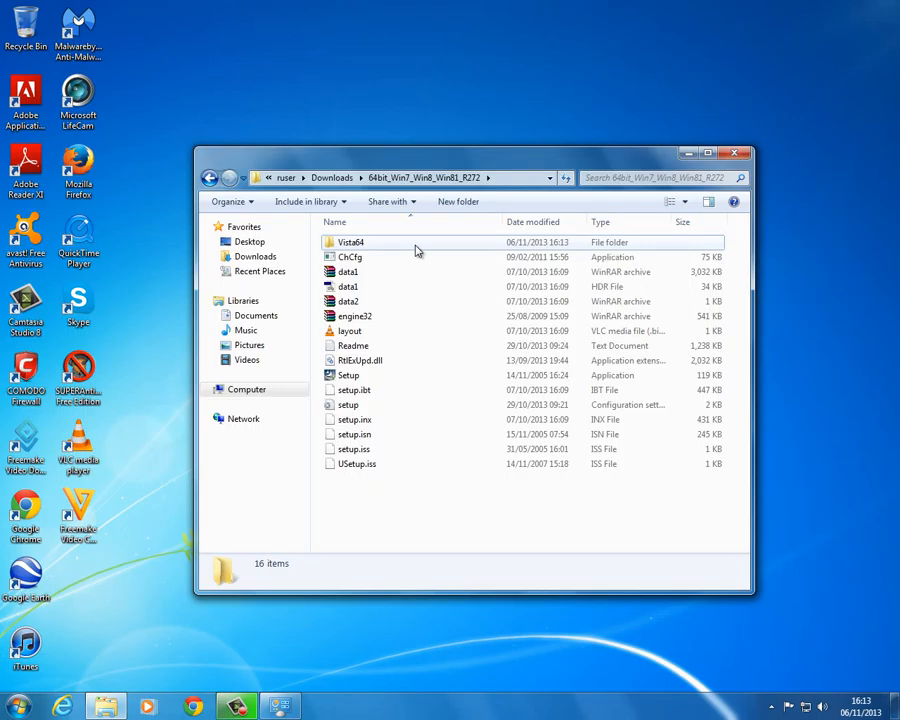
{"action": "scroll", "coordinate": [418, 249], "scroll_direction": "down", "scroll_amount": 1}
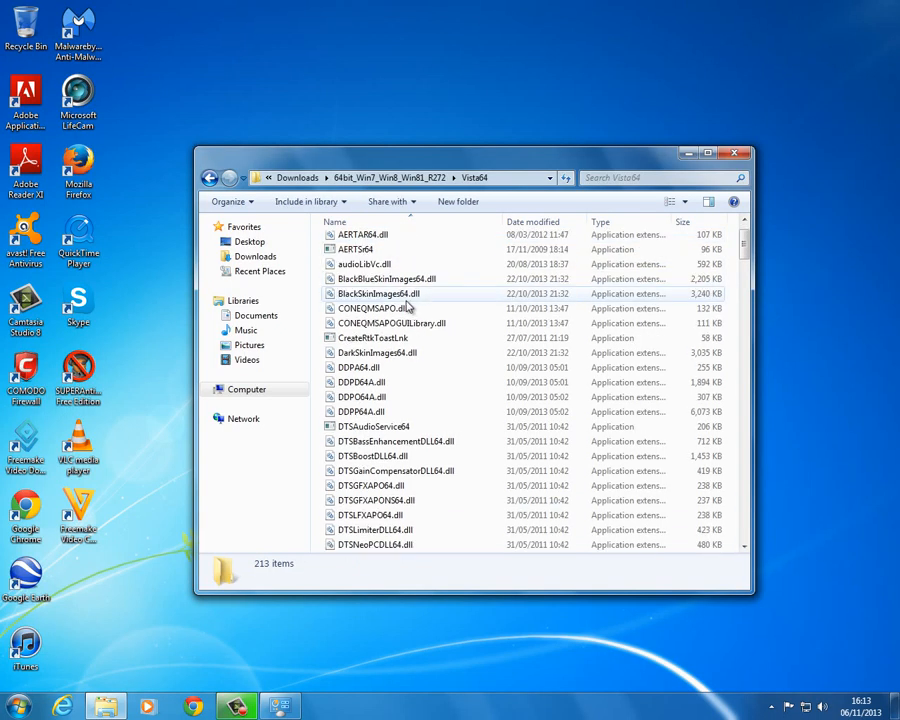
{"action": "left_click", "coordinate": [705, 155]}
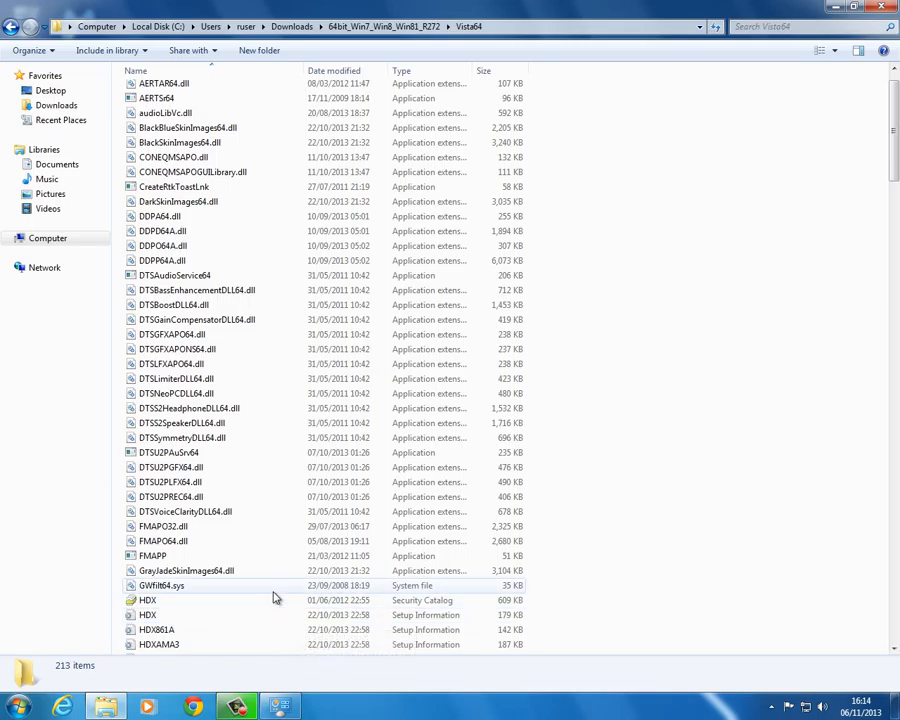
{"action": "mouse_move", "coordinate": [266, 597]}
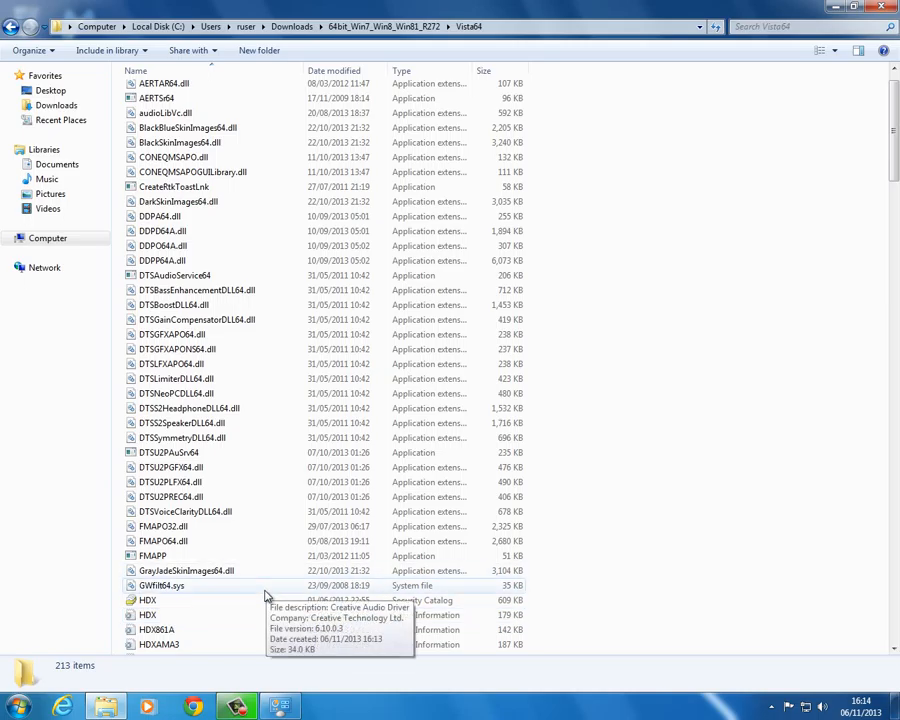
{"action": "scroll", "coordinate": [266, 597], "scroll_direction": "down", "scroll_amount": 2}
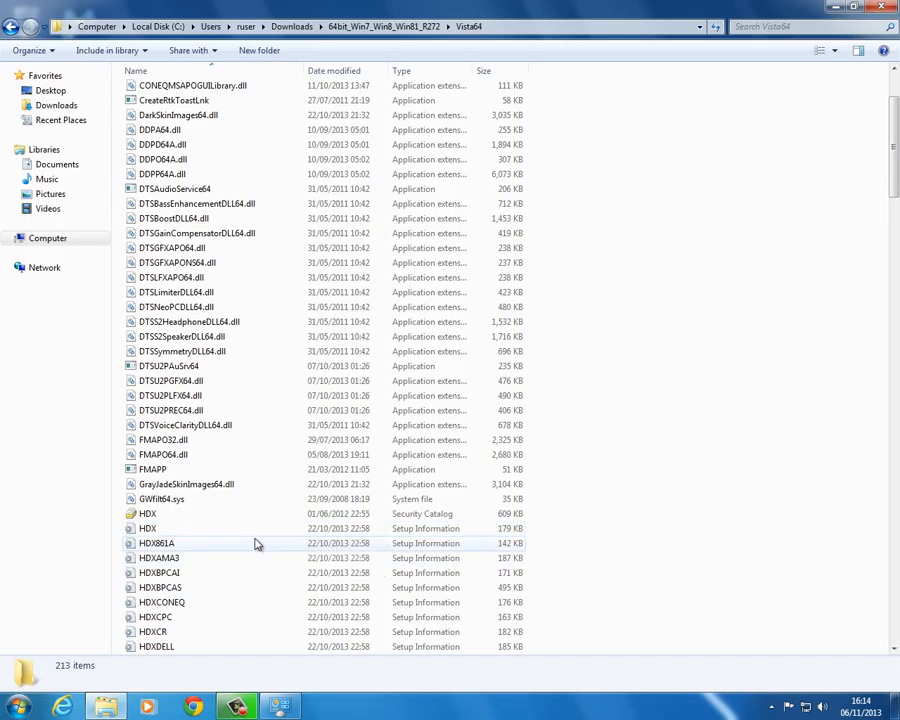
{"action": "mouse_move", "coordinate": [255, 544]}
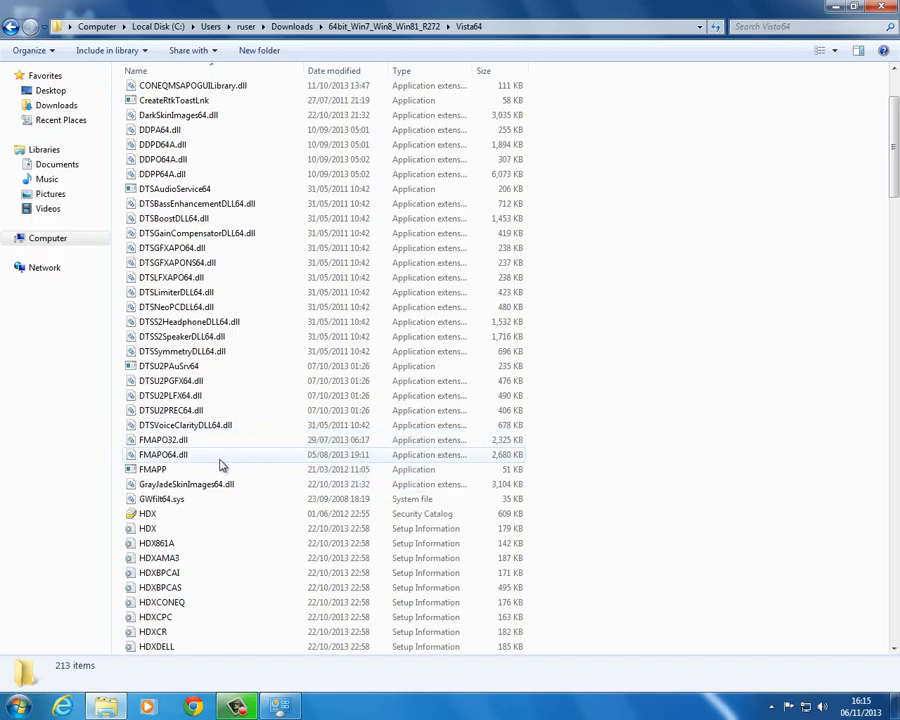
Step: Find Device Manager by searching for "devi", open it and maximize its window
{"action": "left_click", "coordinate": [20, 708]}
{"action": "type", "text": "d"}
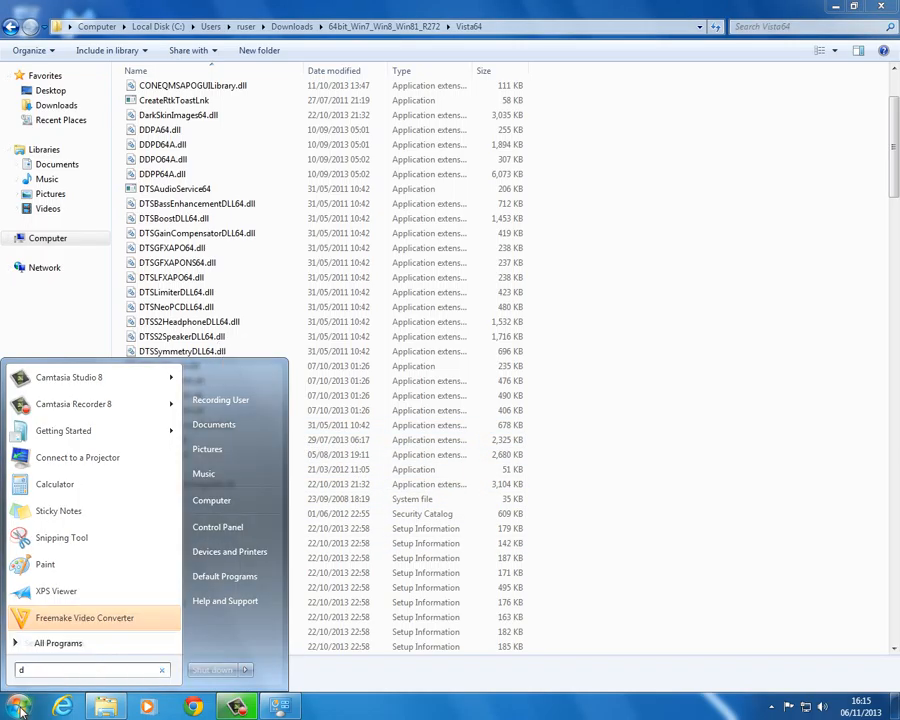
{"action": "type", "text": "evi"}
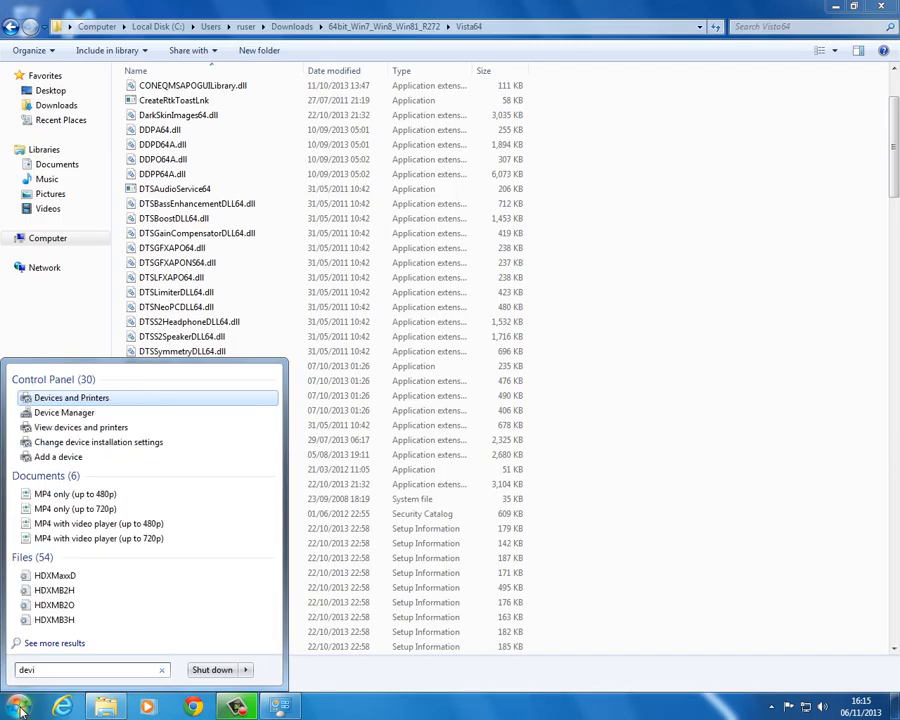
{"action": "key", "text": "Down"}
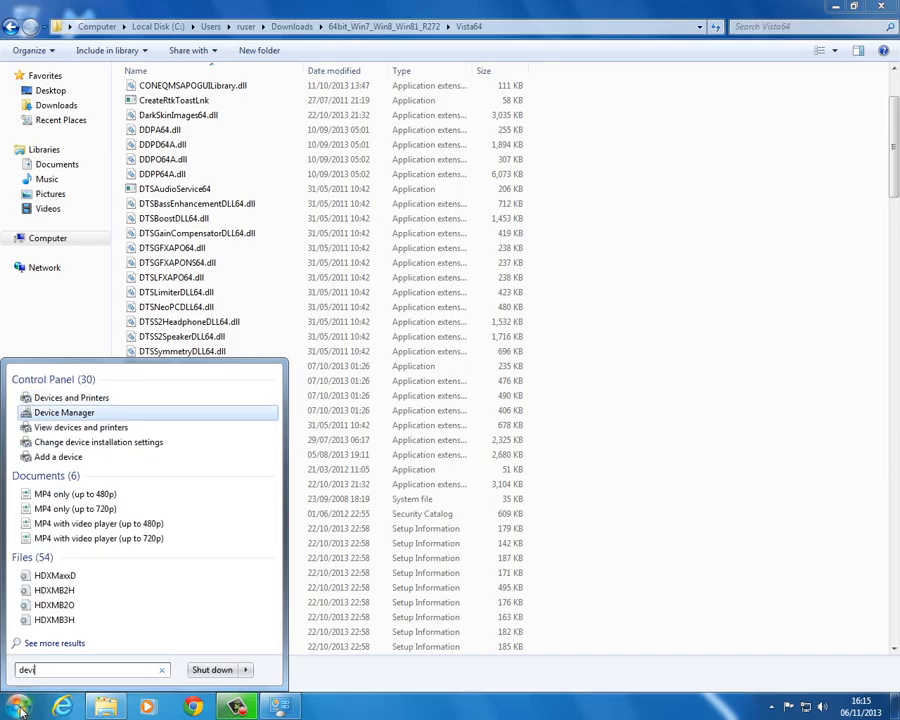
{"action": "left_click", "coordinate": [70, 412]}
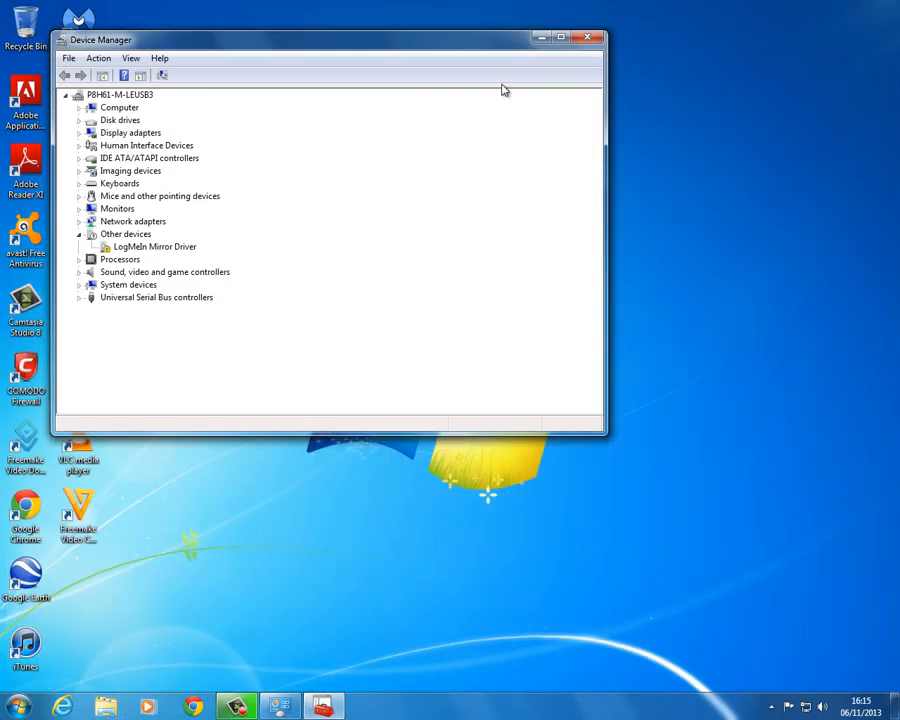
{"action": "left_click", "coordinate": [564, 40]}
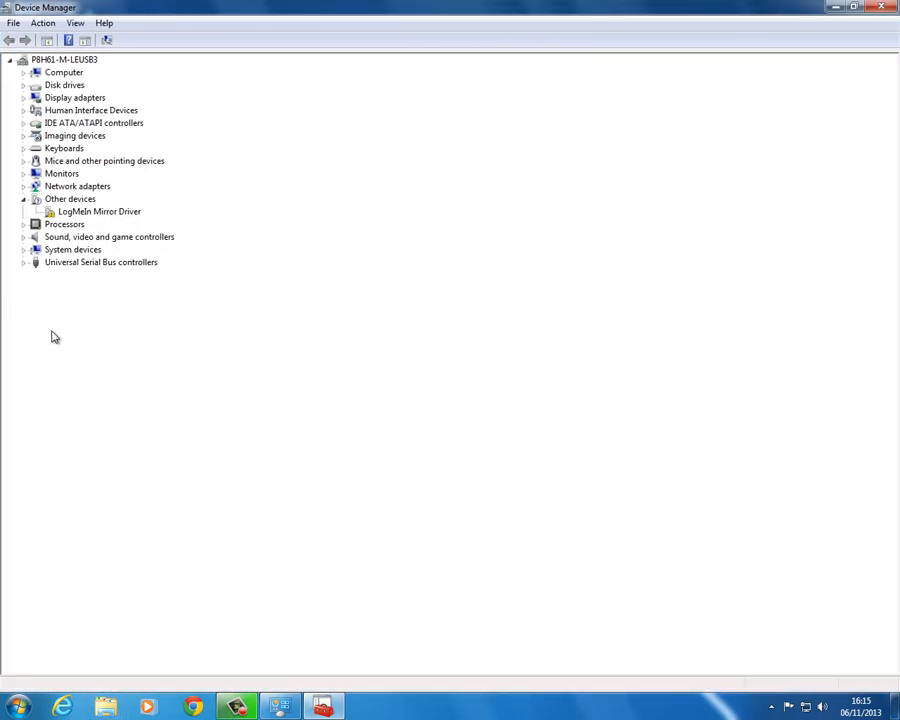
Step: Start a driver update for Realtek High Definition Audio under Sound, video and game controllers, choosing to browse the computer for driver software
{"action": "left_click", "coordinate": [24, 237]}
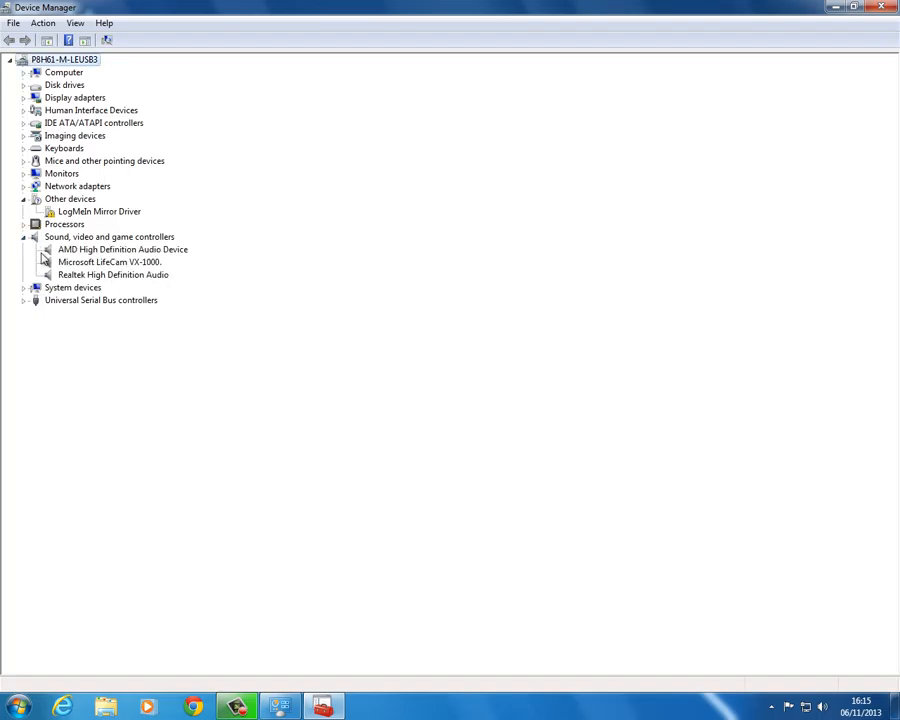
{"action": "right_click", "coordinate": [102, 273]}
{"action": "left_click", "coordinate": [130, 284]}
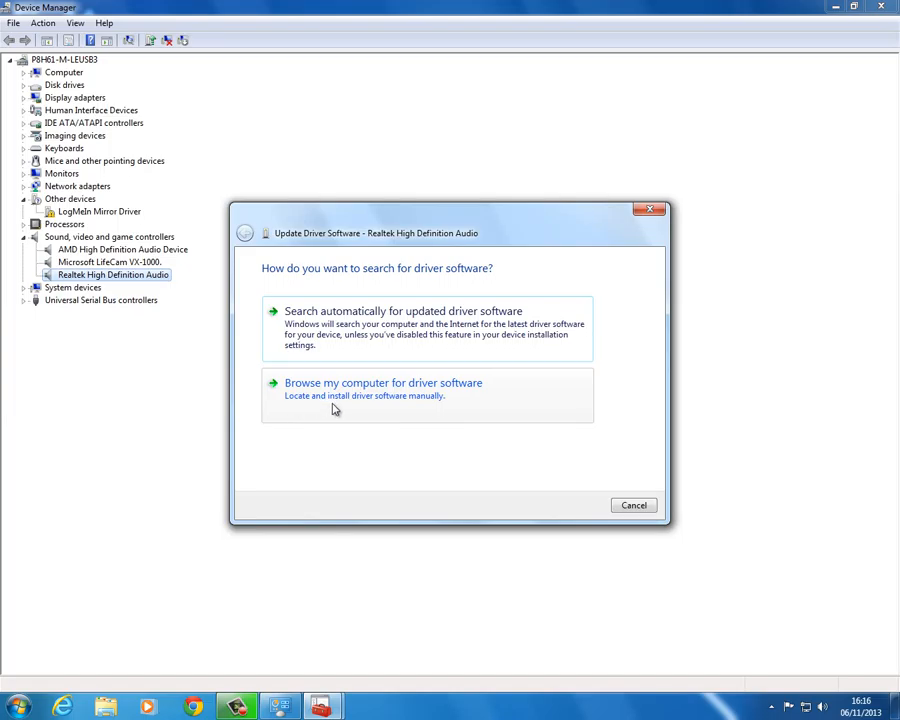
{"action": "left_click", "coordinate": [396, 406]}
Step: Set the driver search location to the Vista64 subfolder of 64bit_Win7_Win8_Win81_R272 in Downloads
{"action": "left_click", "coordinate": [562, 324]}
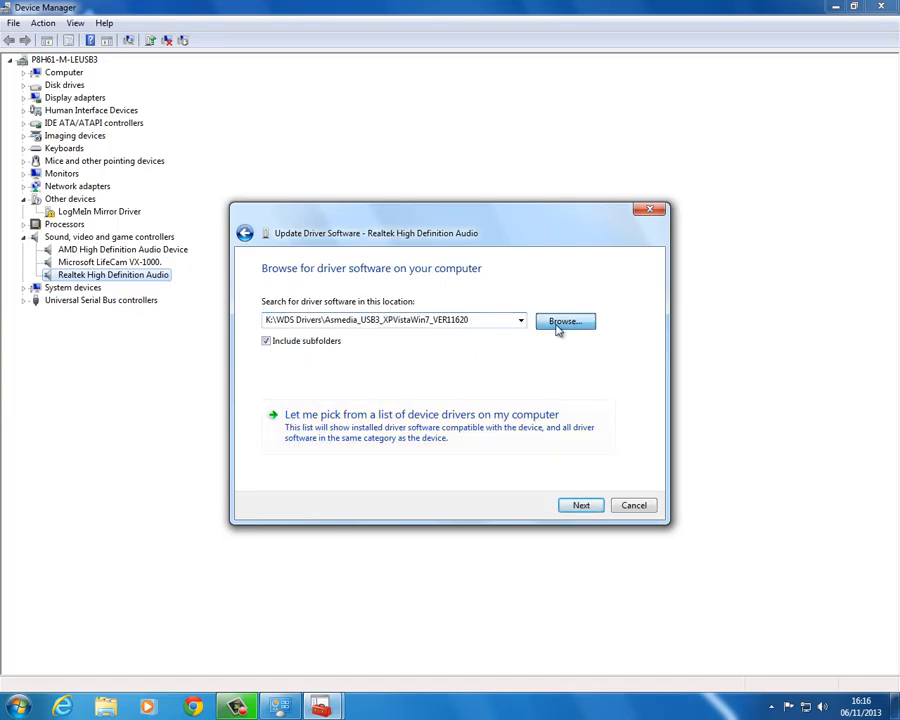
{"action": "left_click", "coordinate": [396, 346]}
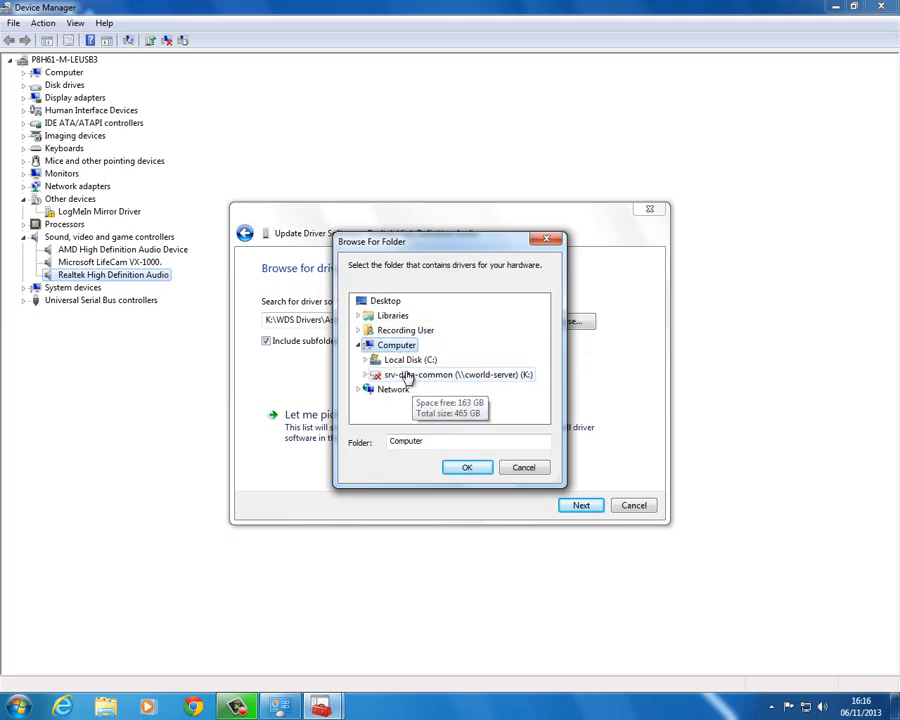
{"action": "left_click", "coordinate": [359, 331]}
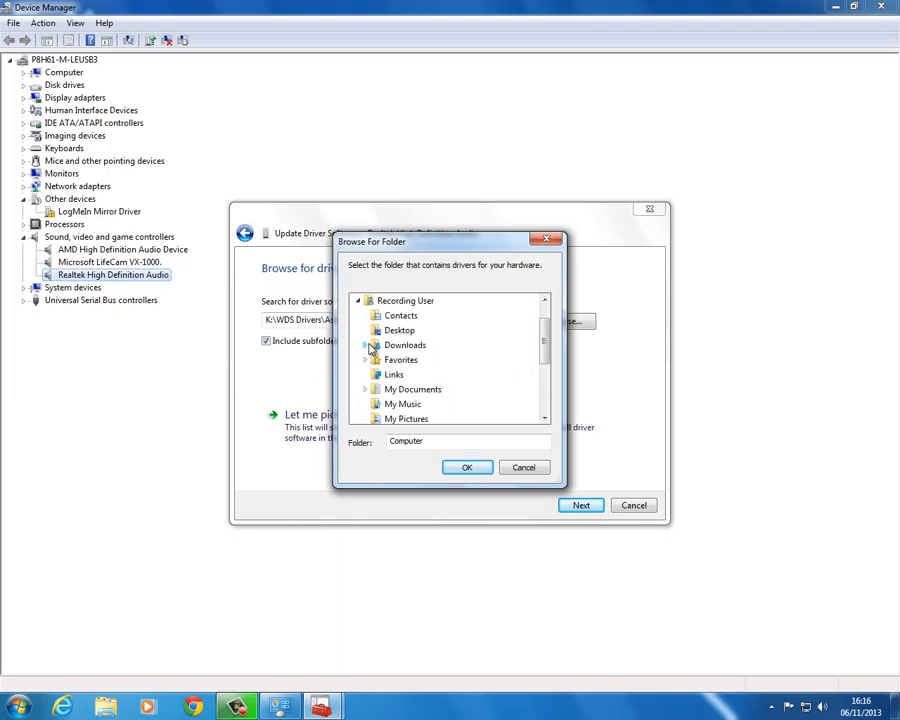
{"action": "left_click", "coordinate": [378, 345]}
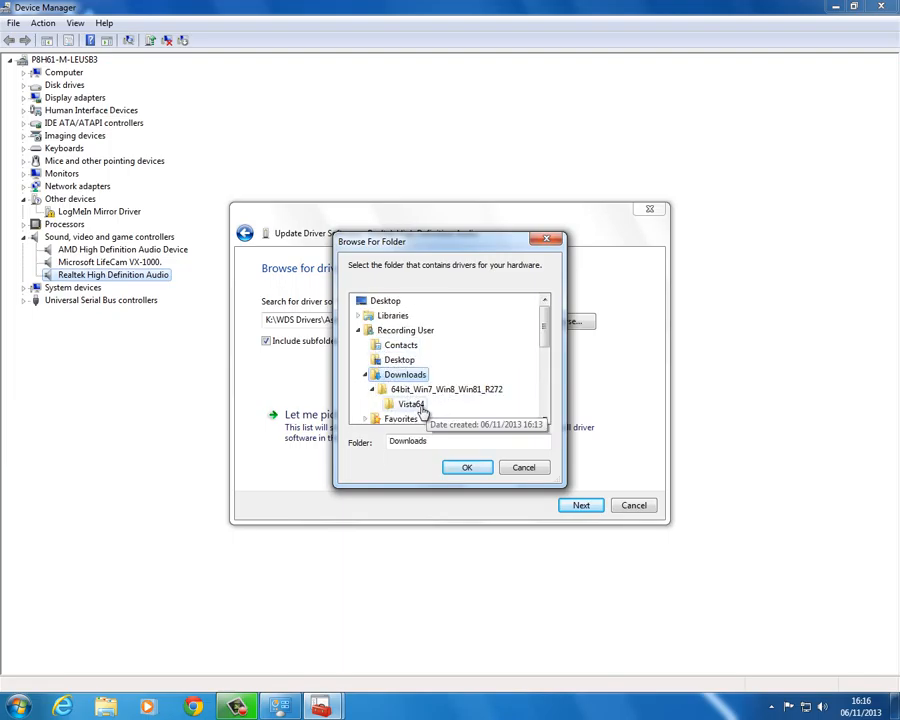
{"action": "left_click_drag", "start_coordinate": [545, 337], "coordinate": [545, 348]}
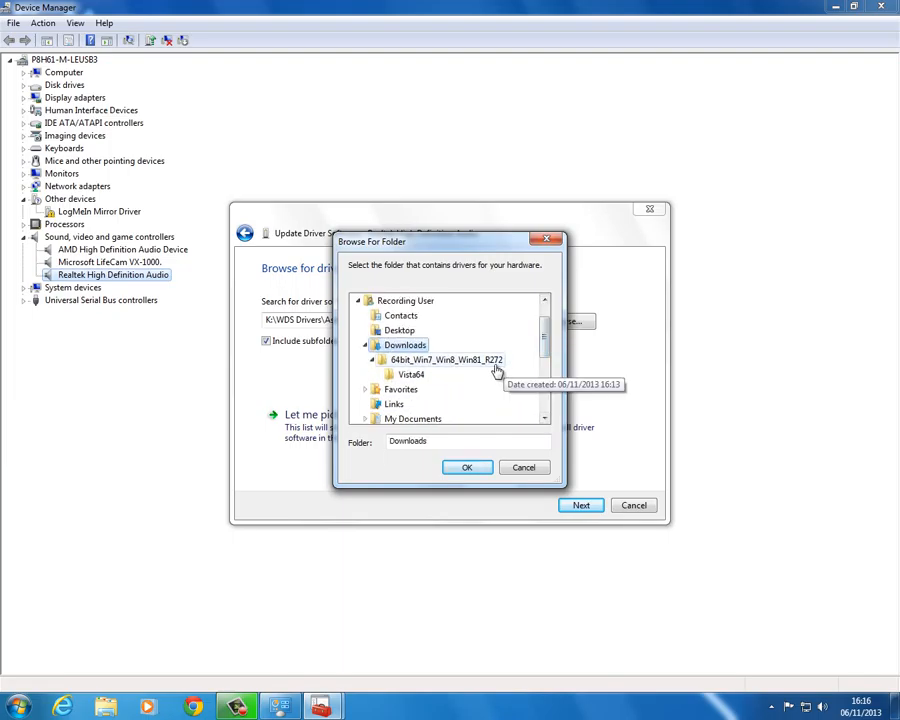
{"action": "left_click", "coordinate": [418, 377]}
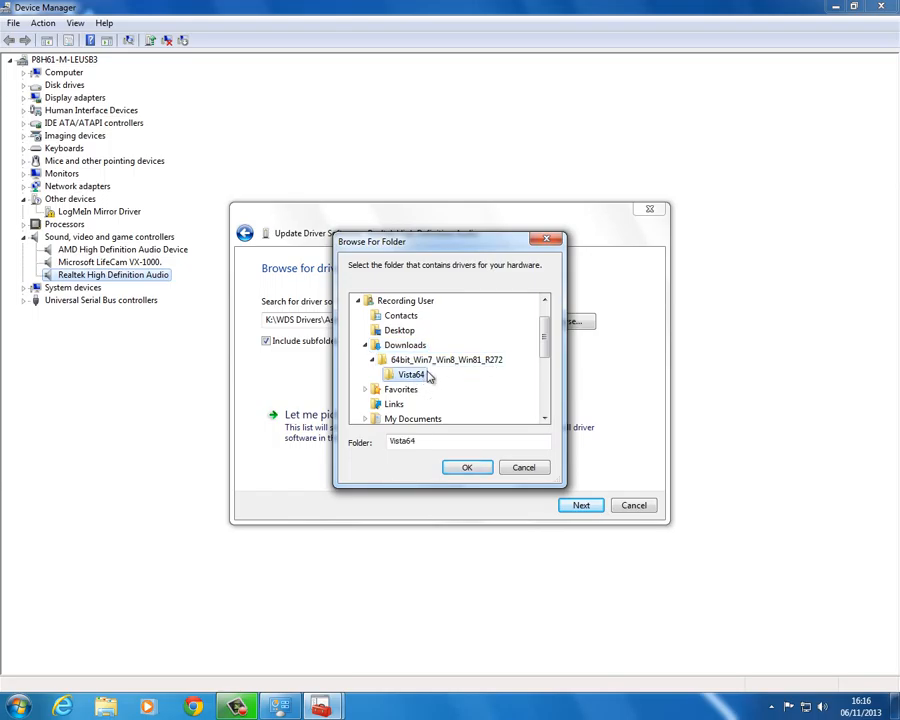
{"action": "left_click", "coordinate": [486, 471]}
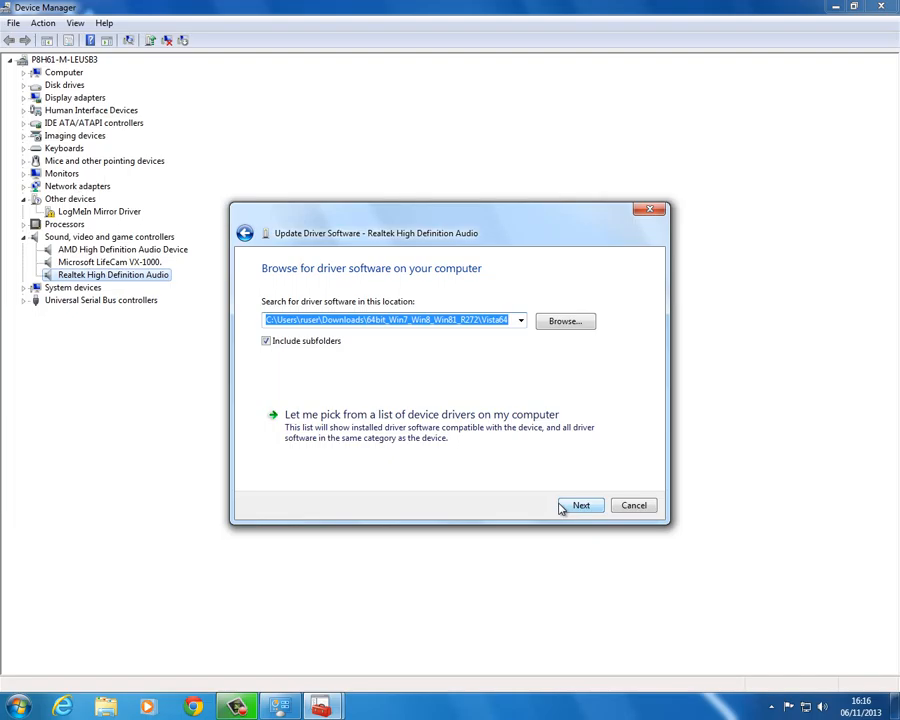
Step: Install the Realtek driver from the chosen folder, decline the restart and close Device Manager
{"action": "left_click", "coordinate": [566, 506]}
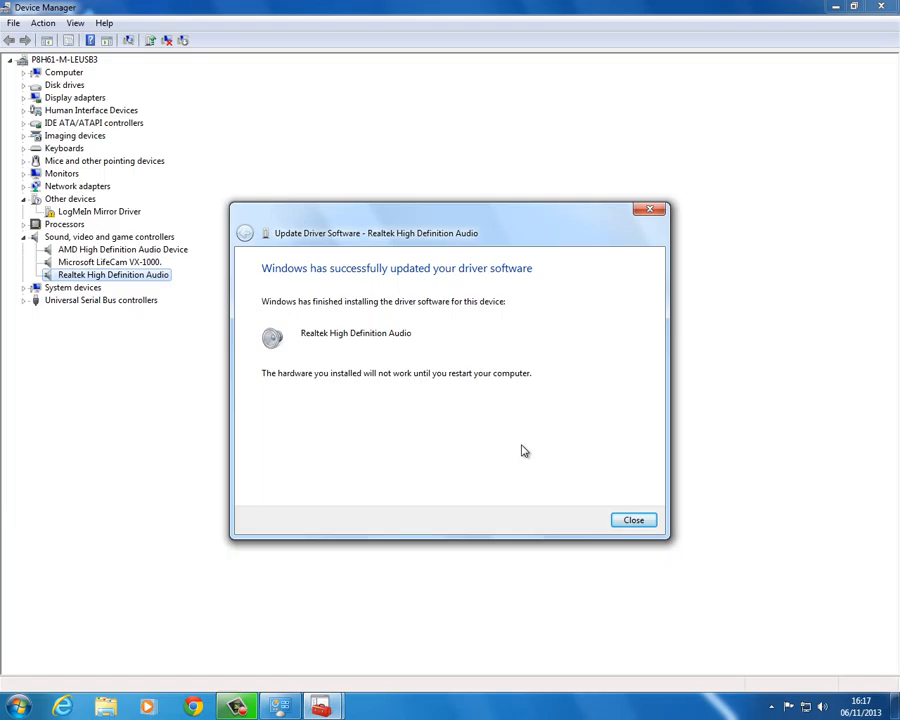
{"action": "left_click", "coordinate": [635, 521]}
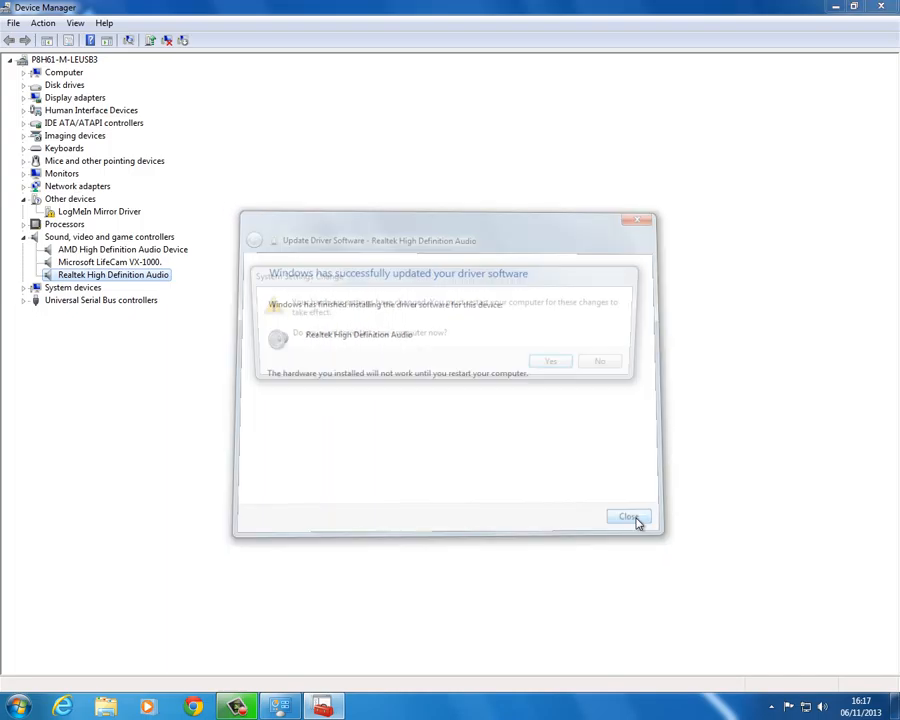
{"action": "left_click", "coordinate": [597, 369]}
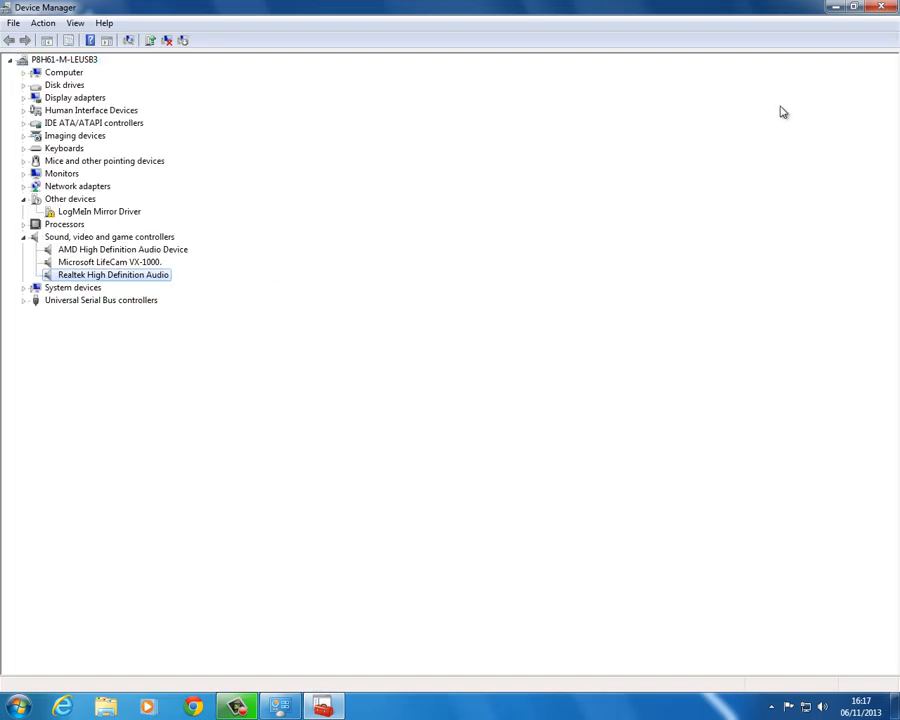
{"action": "left_click", "coordinate": [886, 10]}
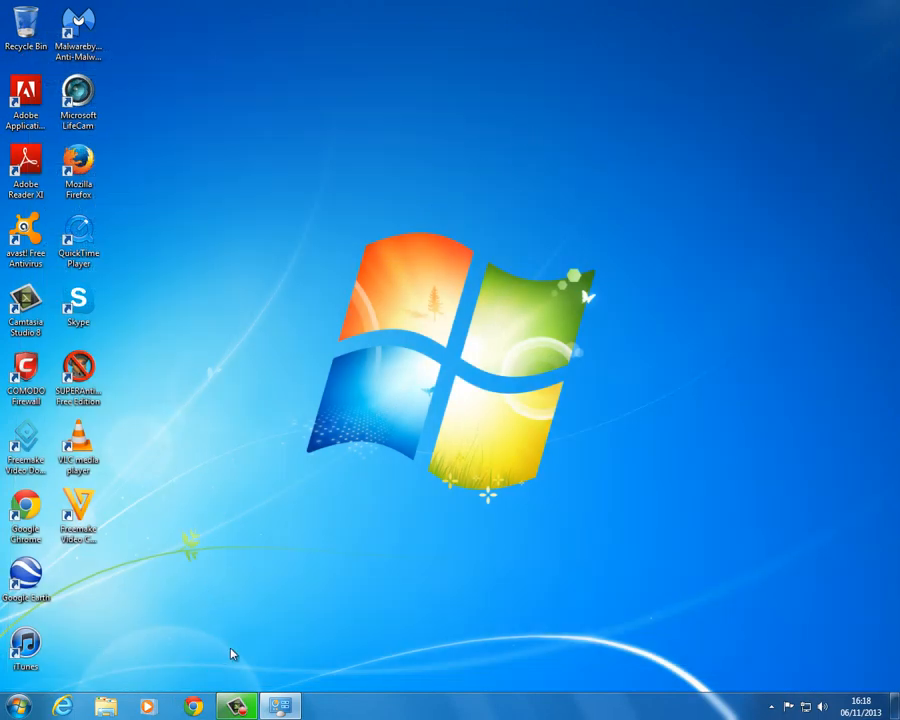
Step: Launch the 64bit_Win7_Win8_Win81_R272 application from the Downloads folder
{"action": "left_click", "coordinate": [18, 706]}
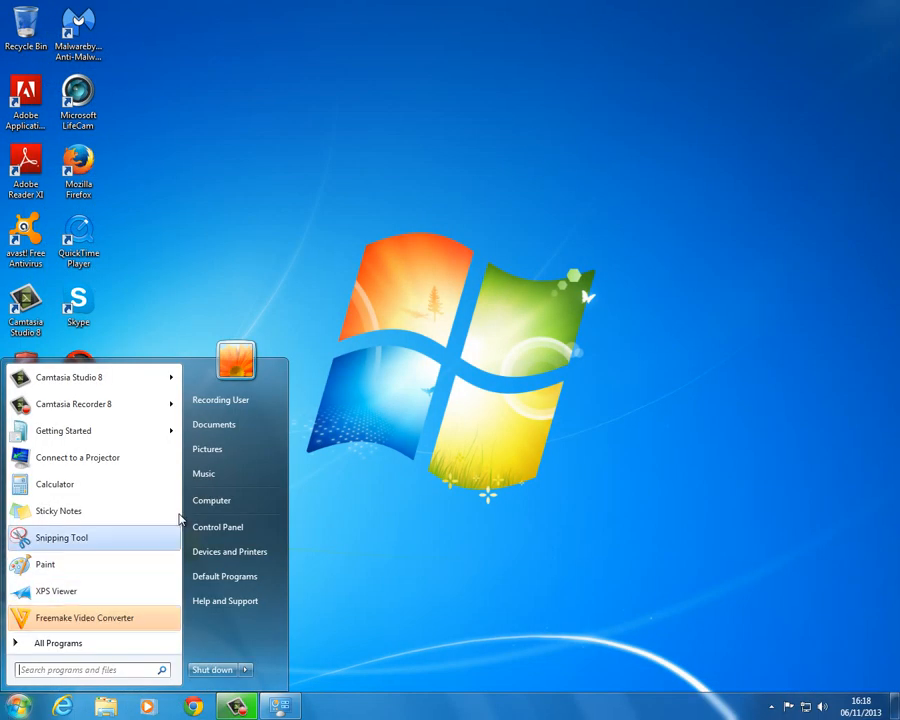
{"action": "left_click", "coordinate": [232, 497]}
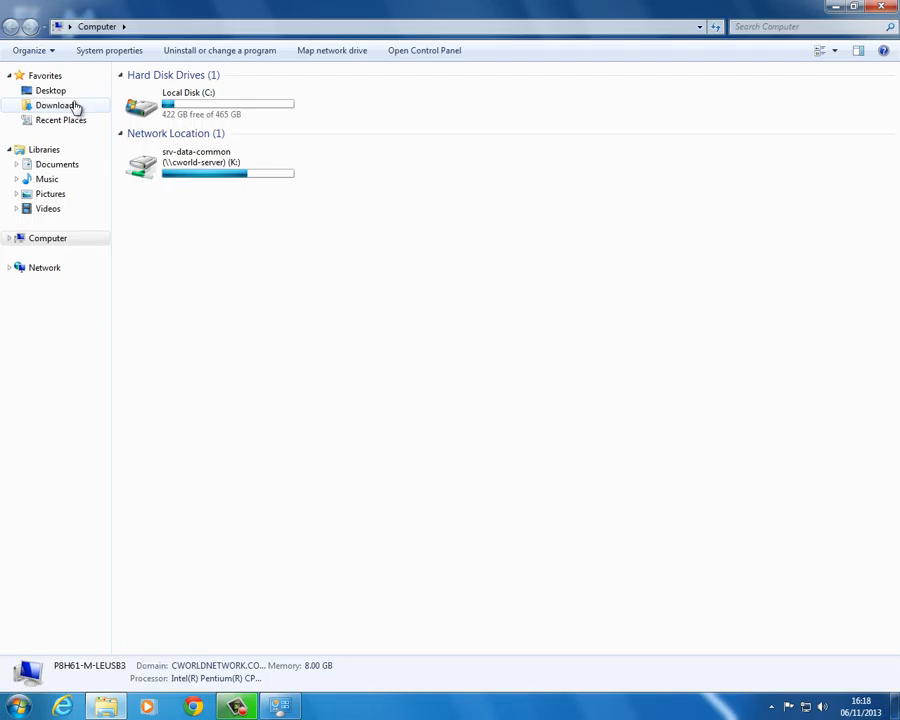
{"action": "left_click", "coordinate": [75, 106]}
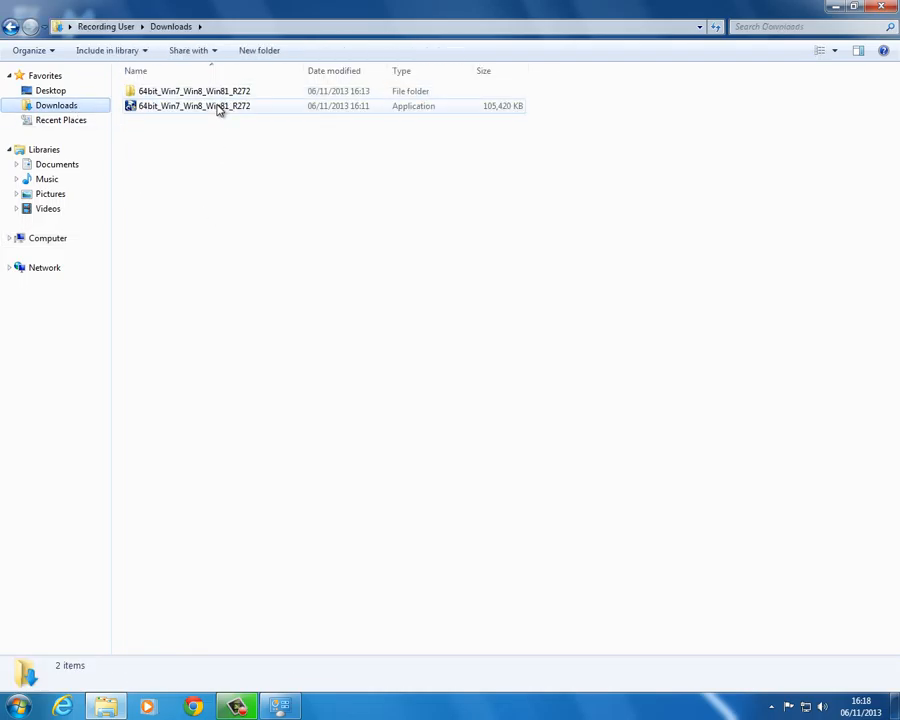
{"action": "left_click", "coordinate": [218, 108]}
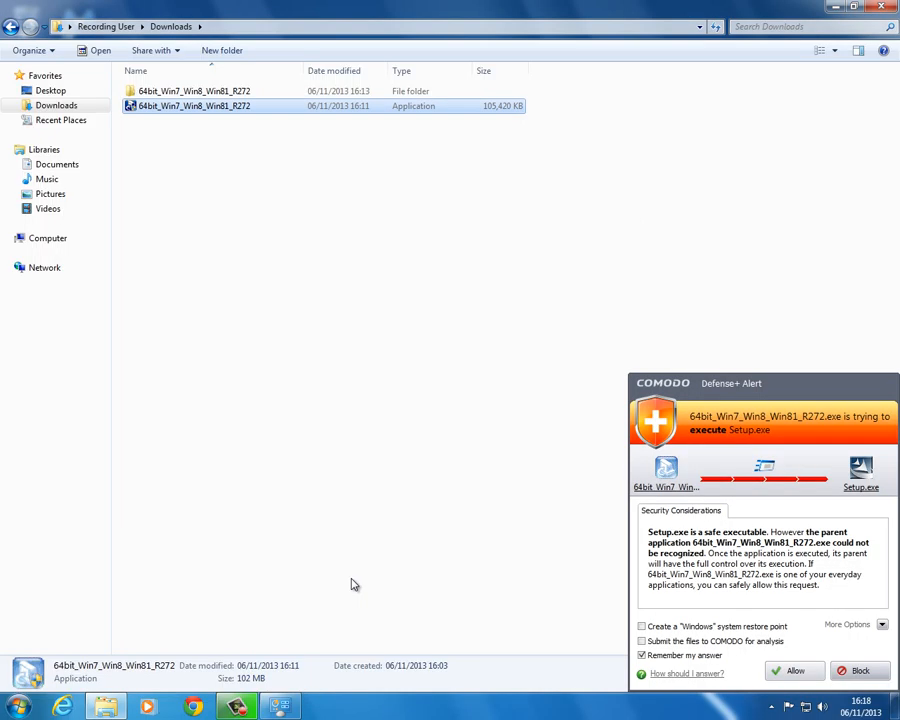
Step: Allow Setup.exe in the COMODO alert and proceed through the Realtek setup to remove the current audio driver
{"action": "left_click", "coordinate": [780, 671]}
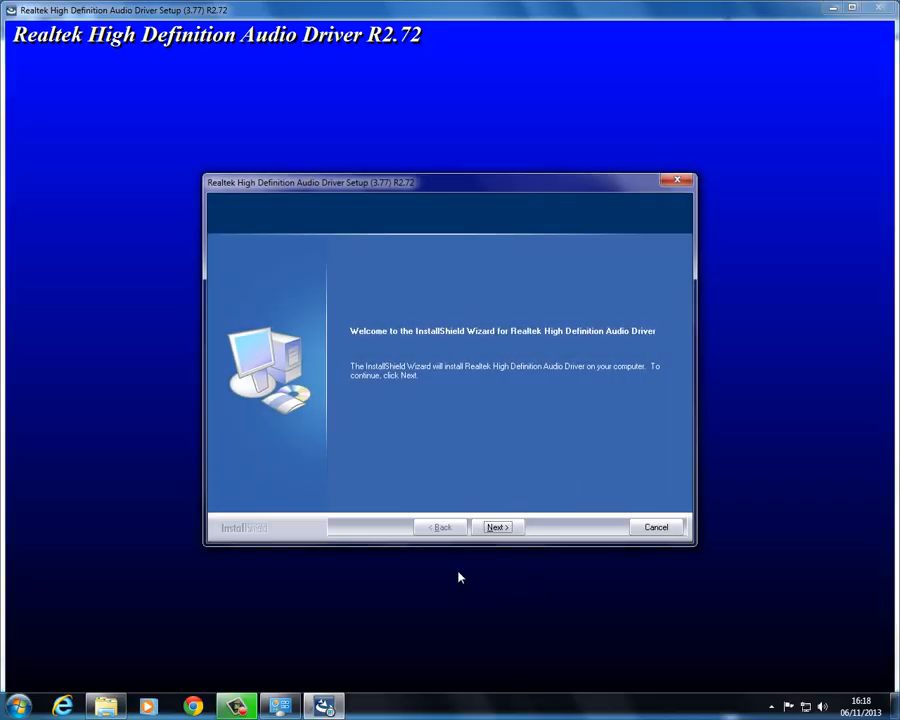
{"action": "left_click", "coordinate": [510, 527]}
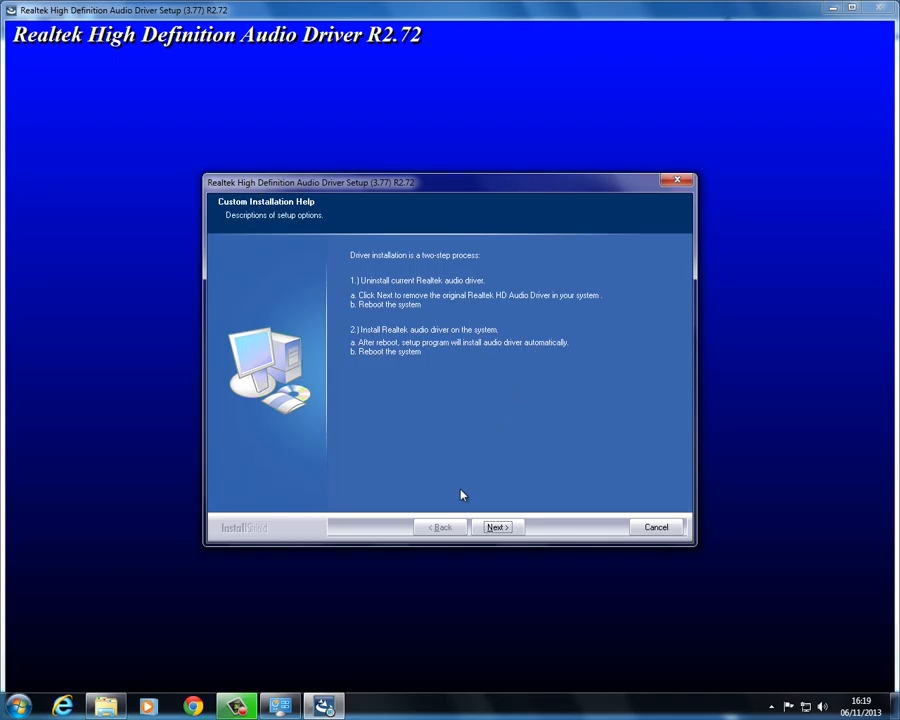
{"action": "left_click", "coordinate": [516, 527]}
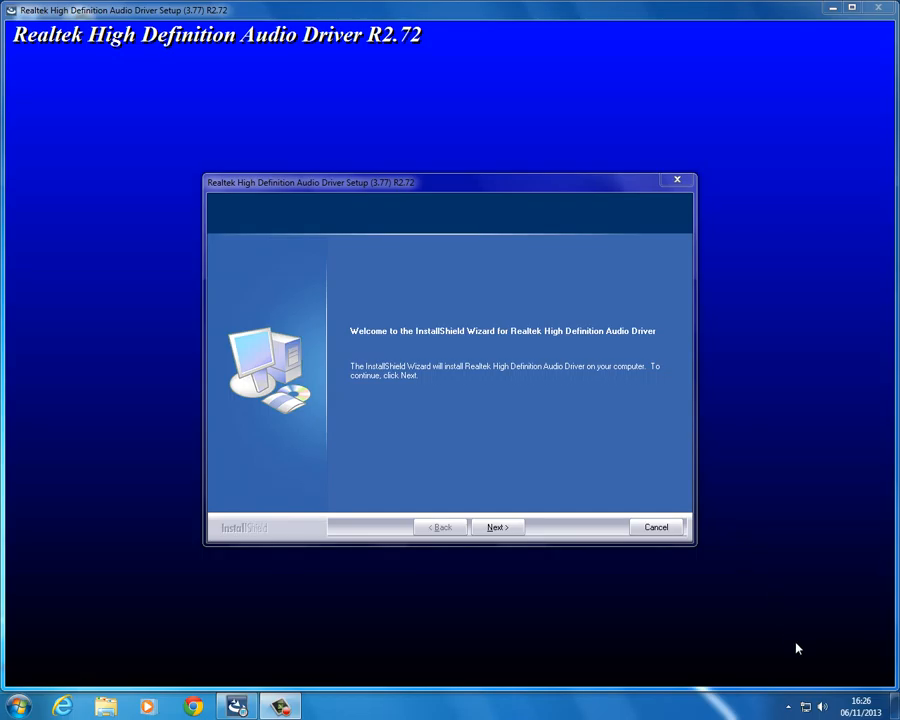
Step: Install Realtek High Definition Audio Driver R2.72 through the setup wizard, checking the system volume control before and after
{"action": "left_click", "coordinate": [822, 707]}
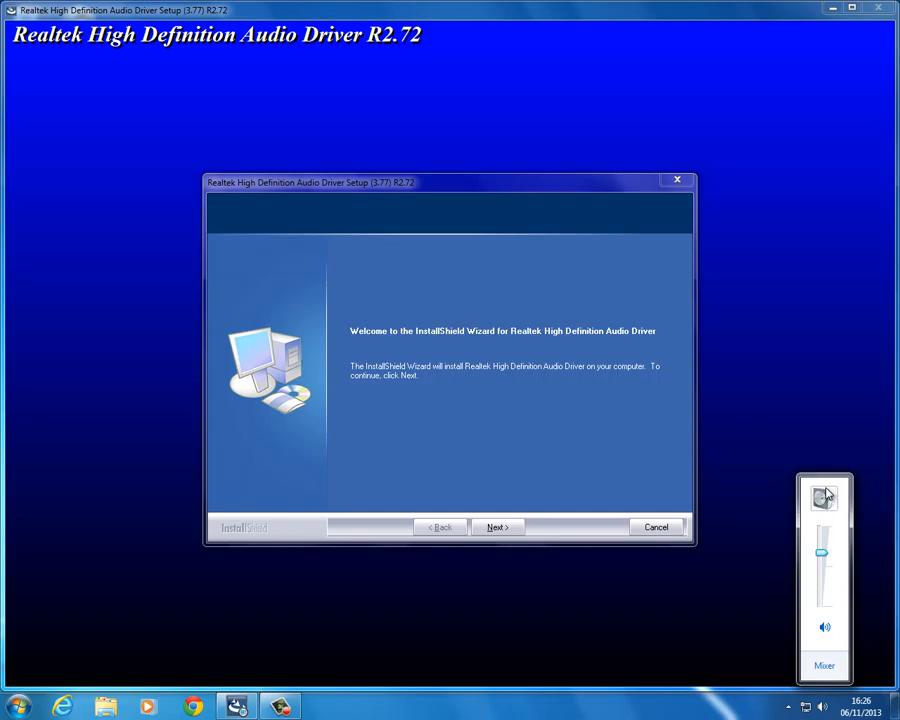
{"action": "left_click", "coordinate": [599, 421]}
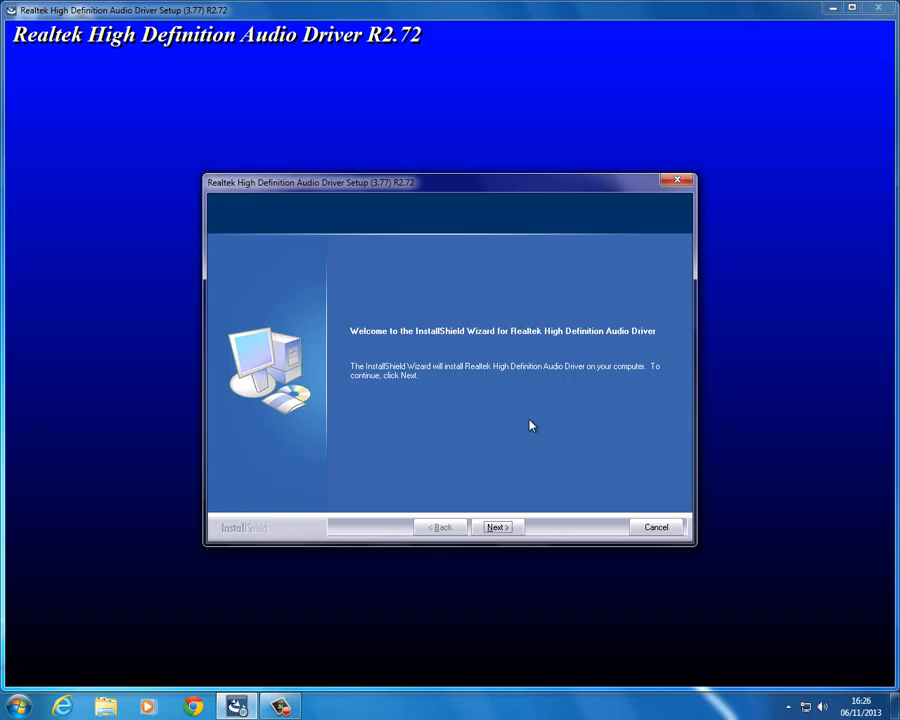
{"action": "left_click", "coordinate": [498, 527]}
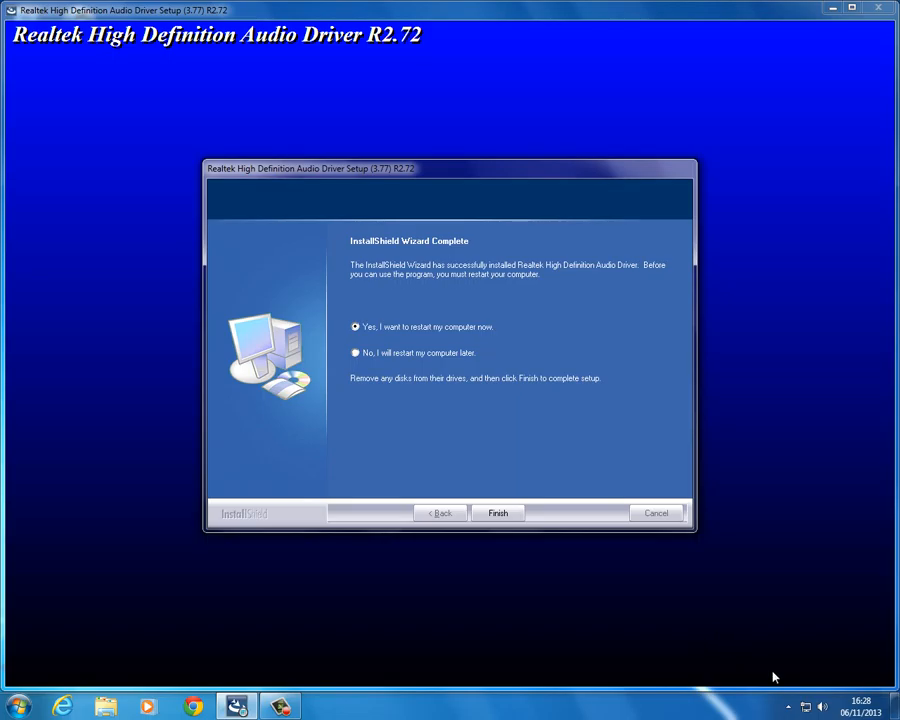
{"action": "left_click", "coordinate": [822, 707]}
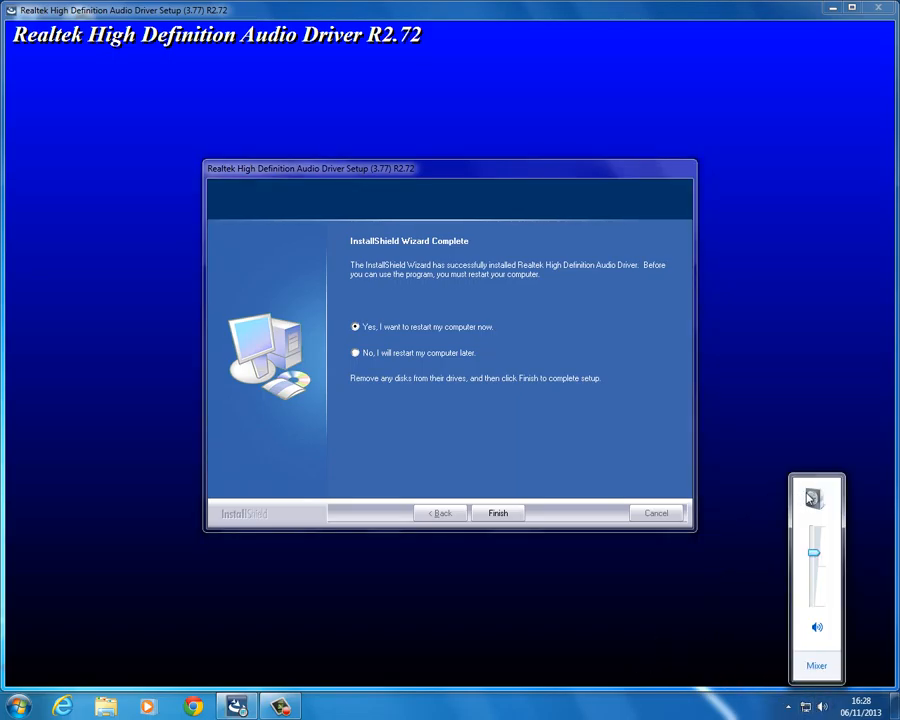
{"action": "left_click", "coordinate": [655, 483]}
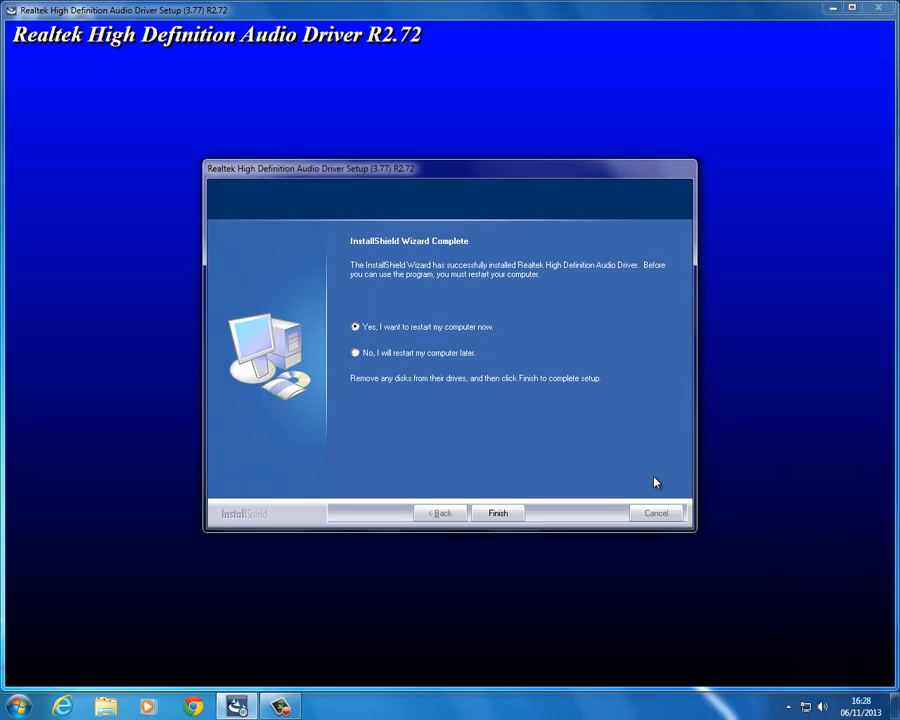